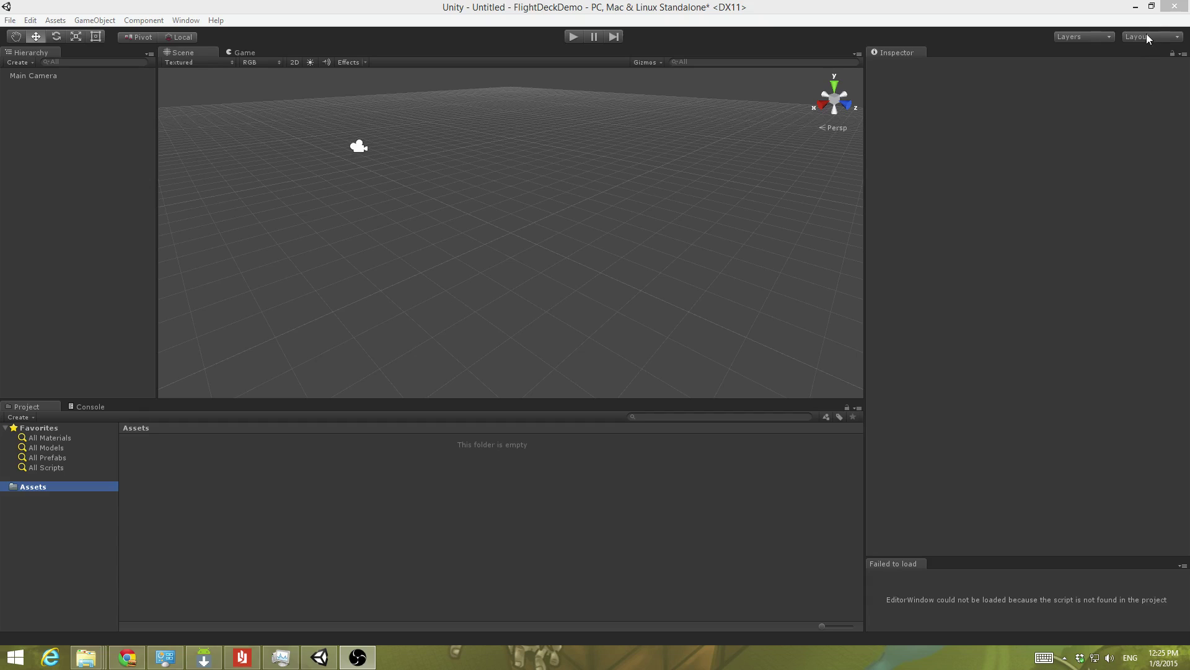
Name User Layer 8 'NoDraw' in the Tags & Layers settings.
left_click(1082, 38)
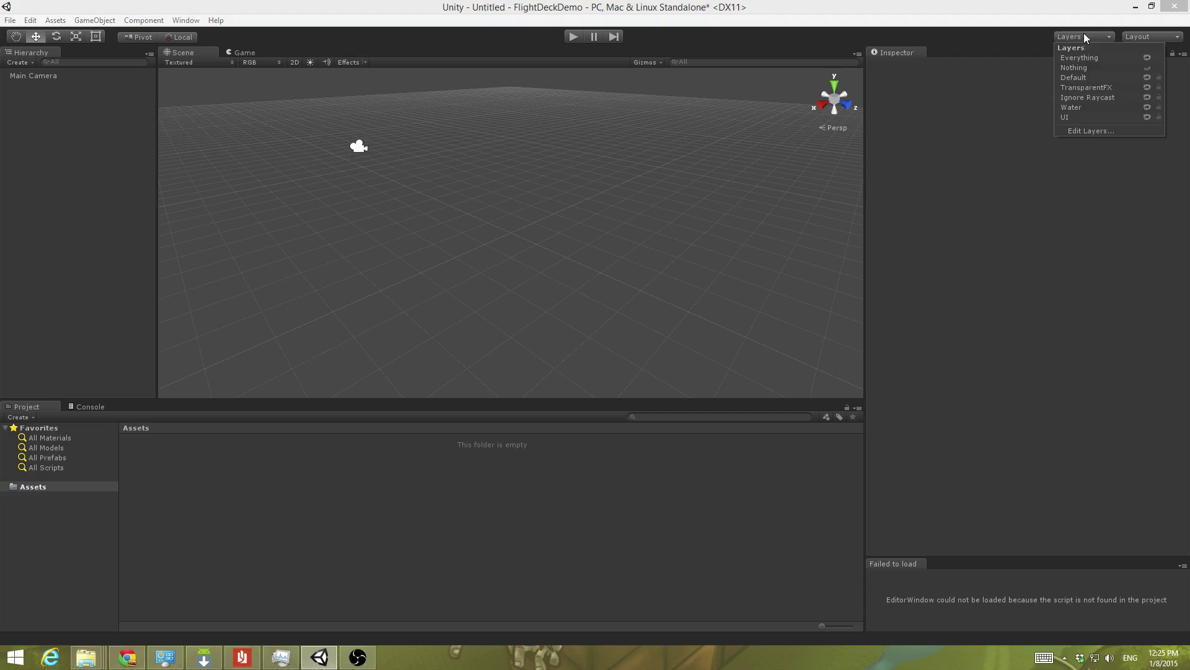
left_click(1090, 130)
left_click(1036, 226)
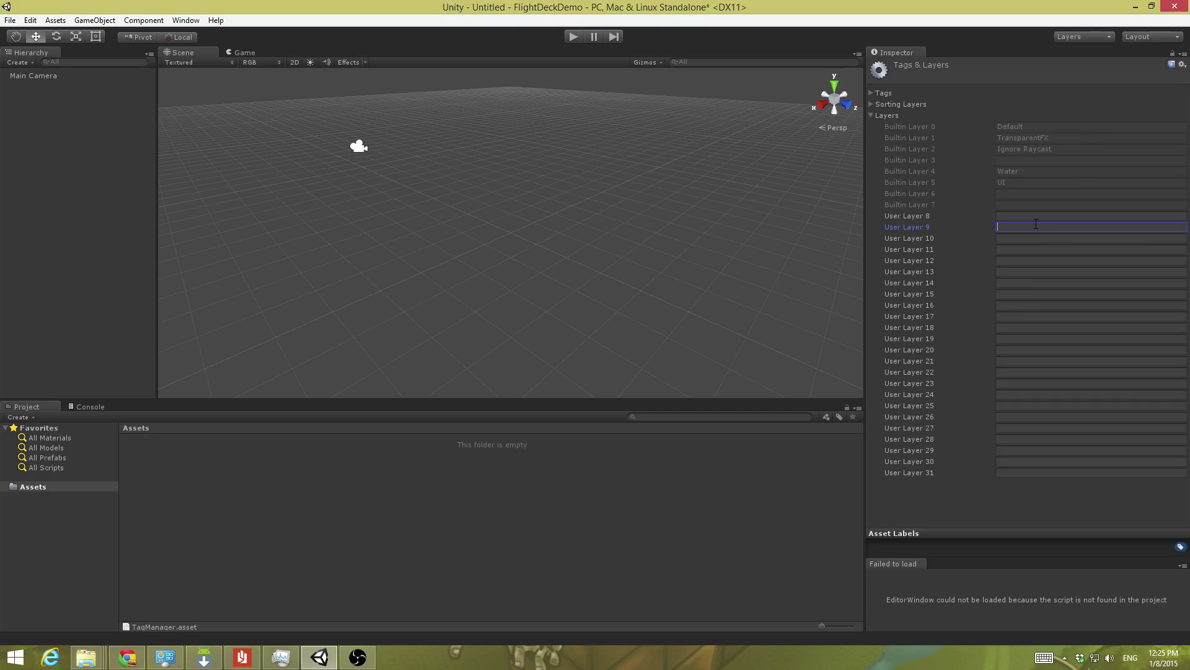
left_click(1036, 217)
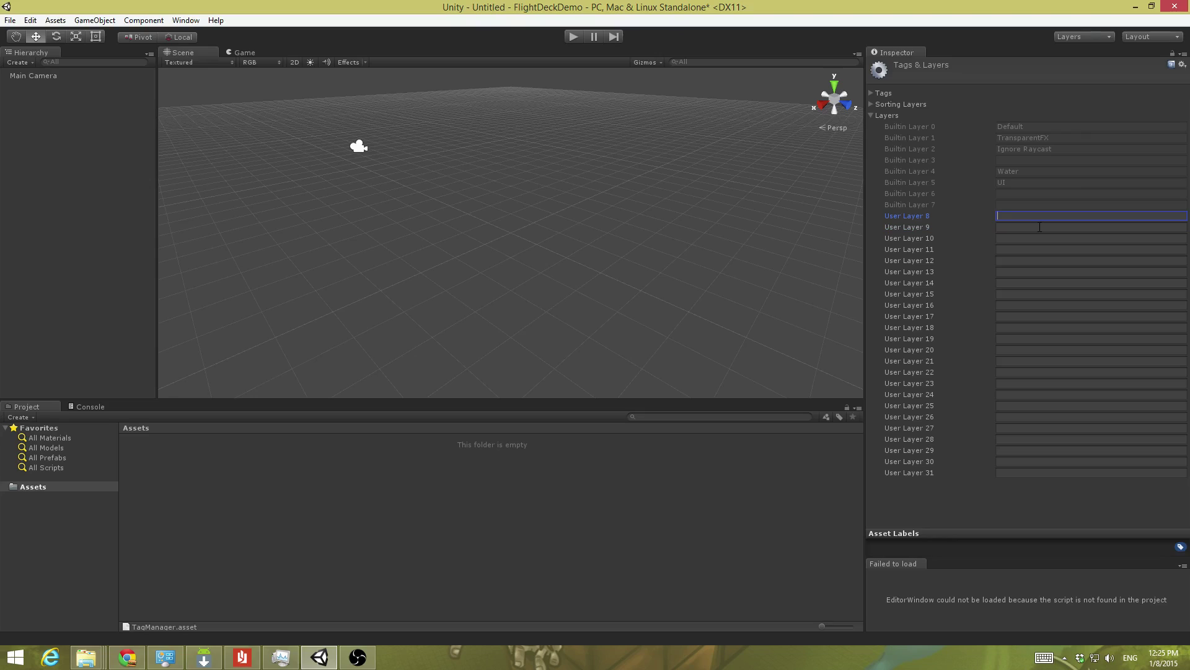
type("NoDraw")
Import all files from C:\Unity\FlightDeck\UnitySDecK_v1.0\UnitySDecK_v1.0.unitypackage as a custom package.
right_click(175, 455)
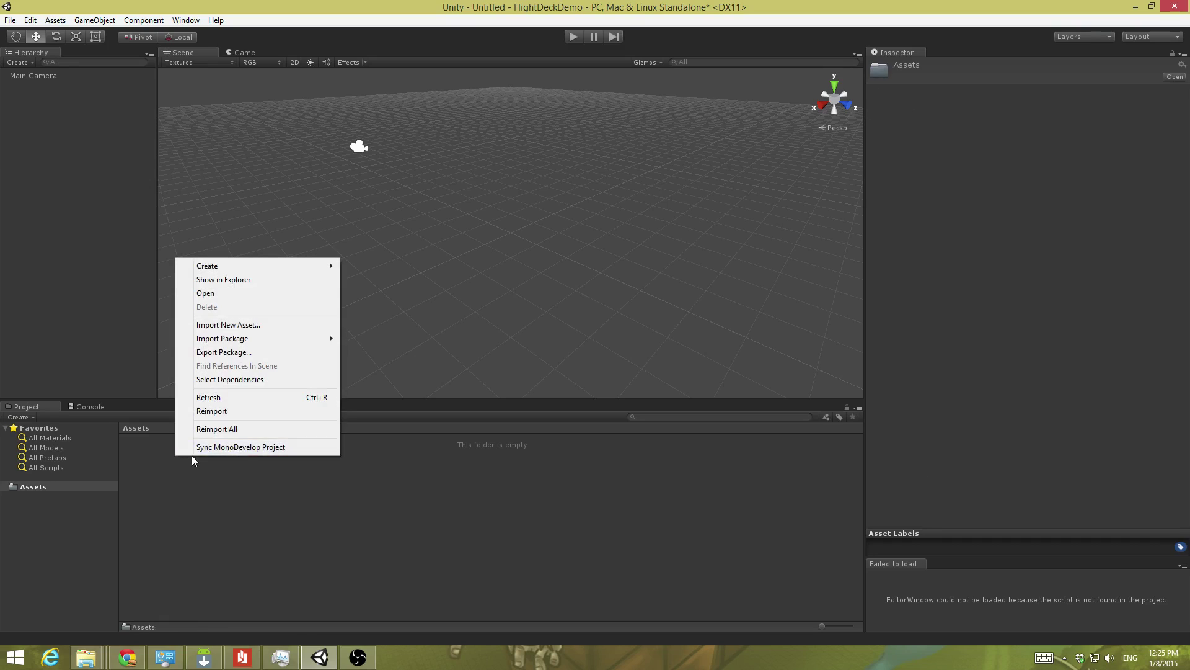
mouse_move(247, 340)
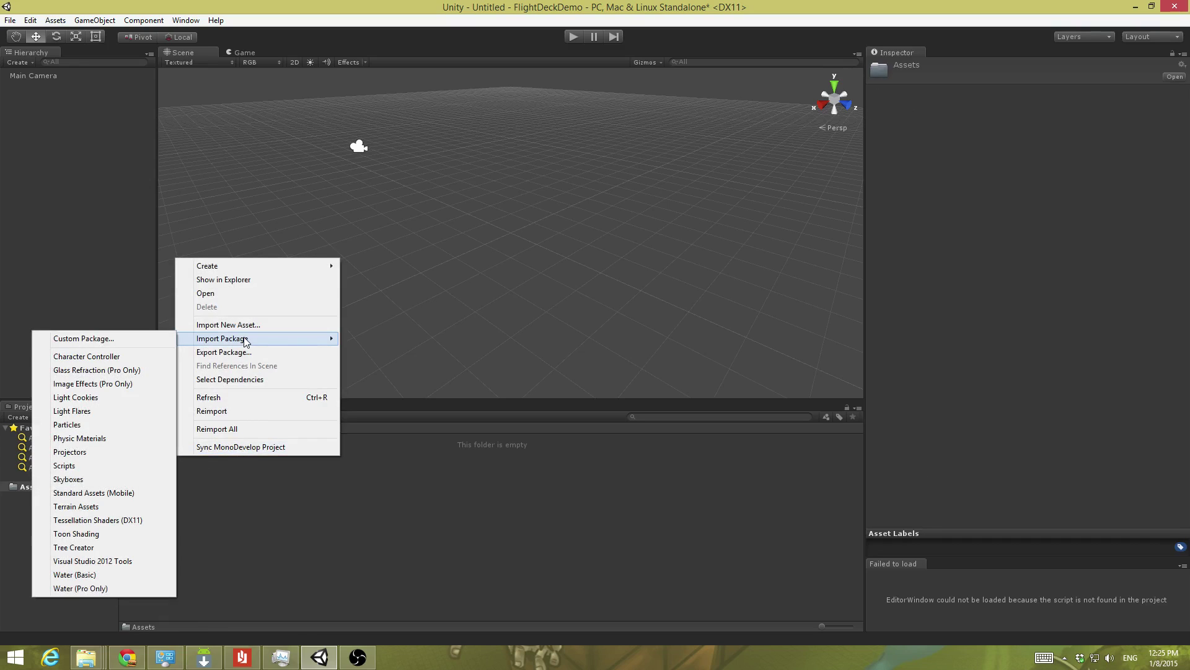
left_click(114, 338)
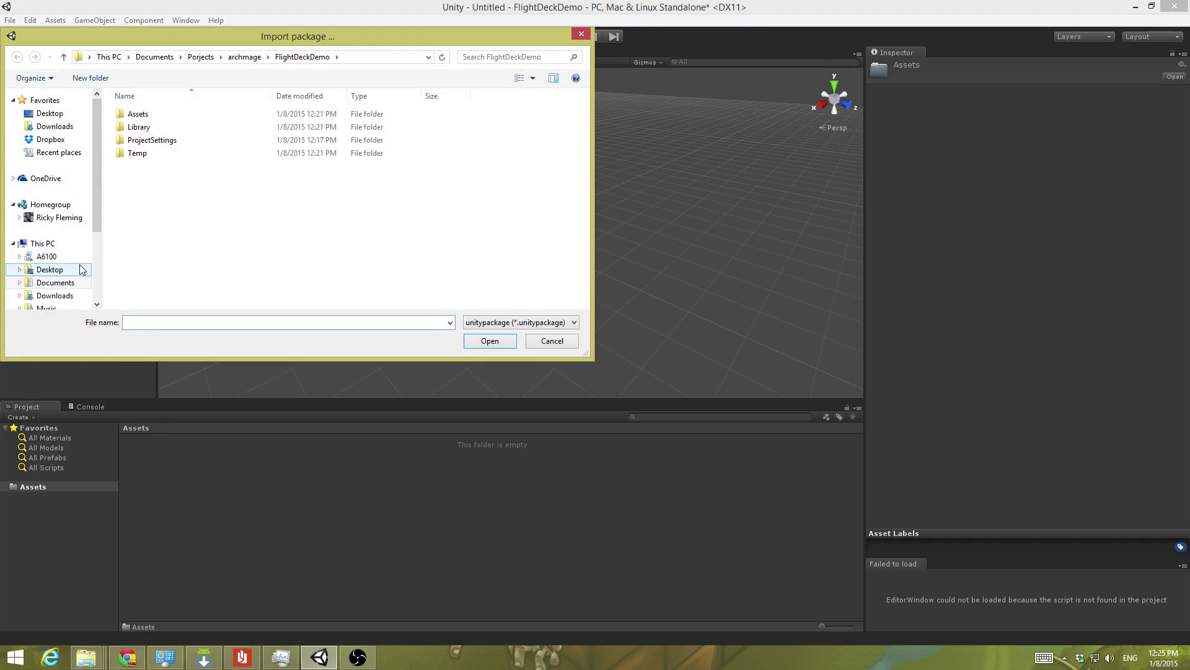
scroll(62, 266, "down", 3)
left_click(60, 224)
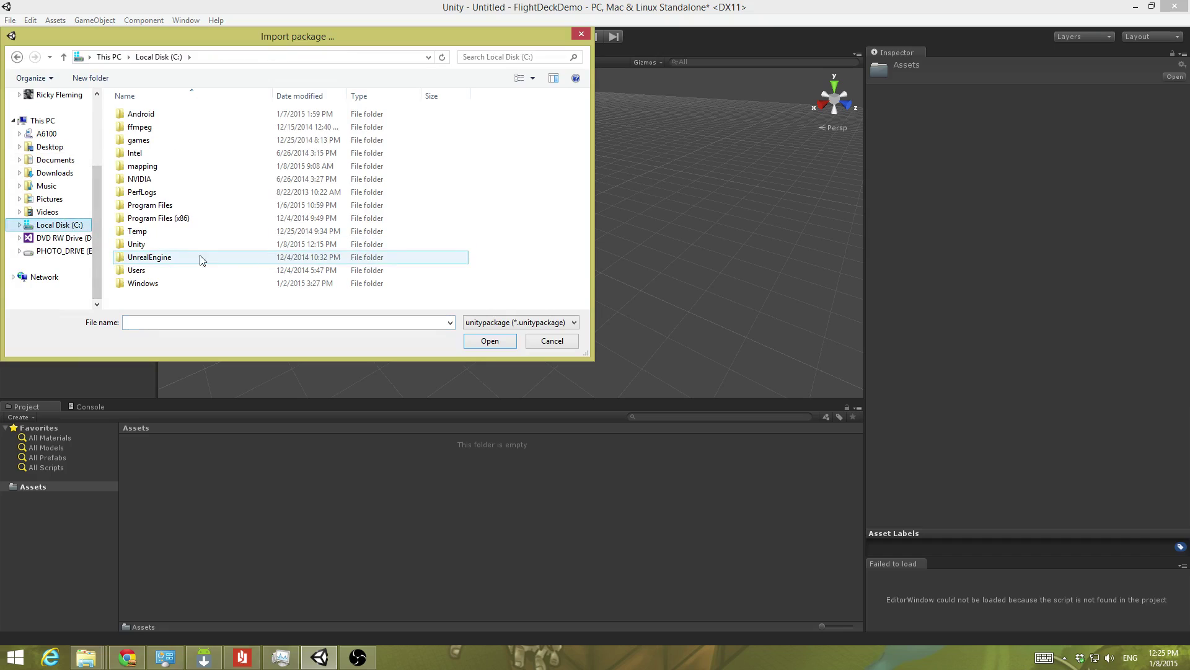
double_click(145, 245)
double_click(147, 116)
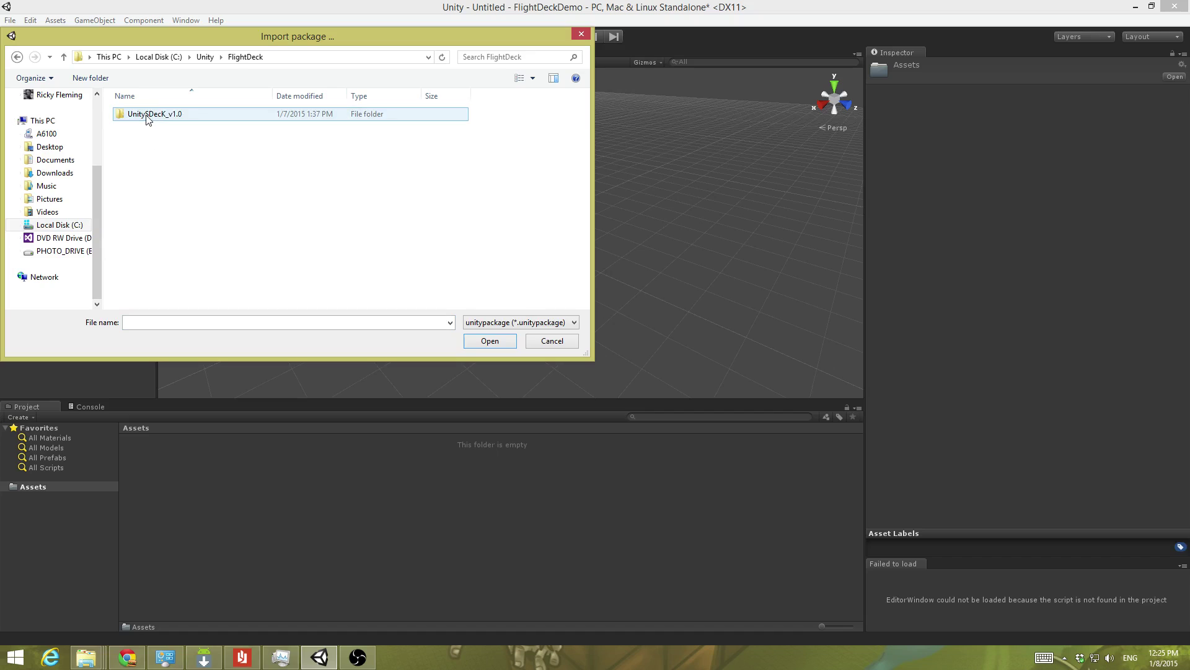
double_click(147, 118)
left_click(143, 118)
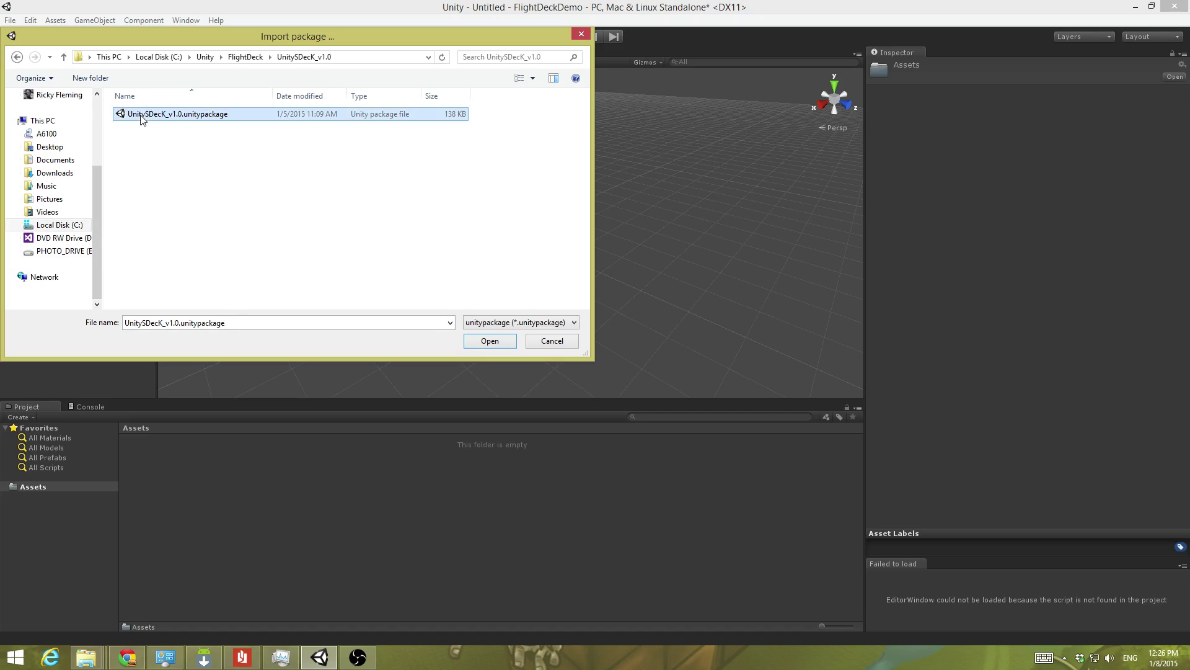
left_click(481, 341)
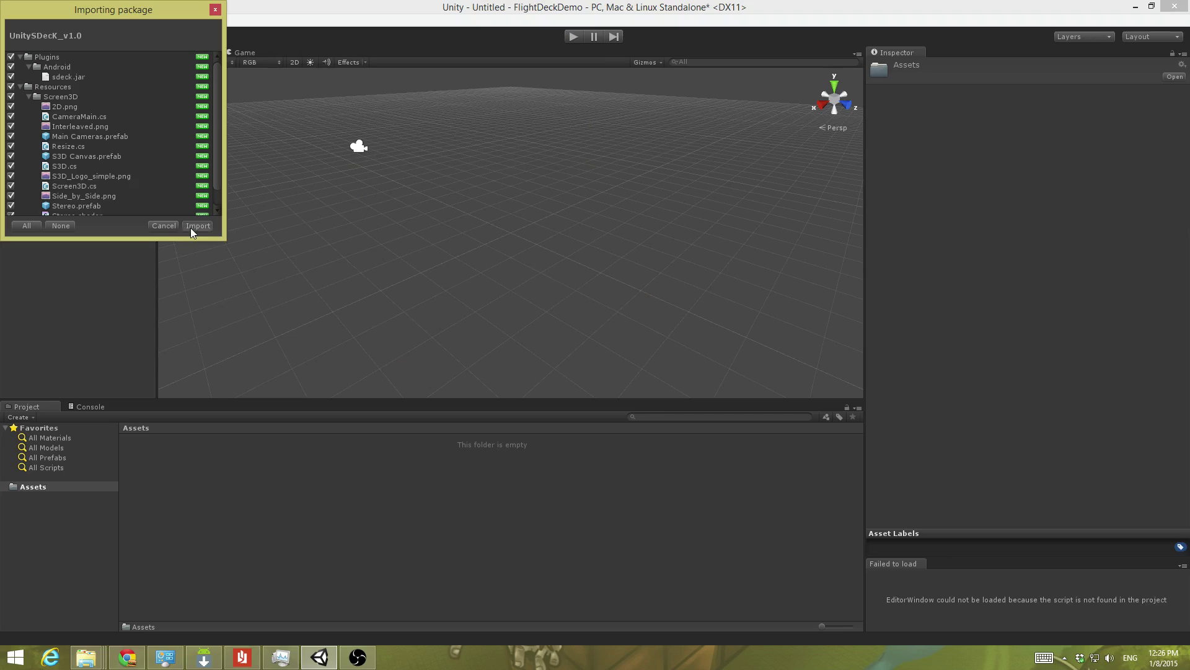
left_click(191, 227)
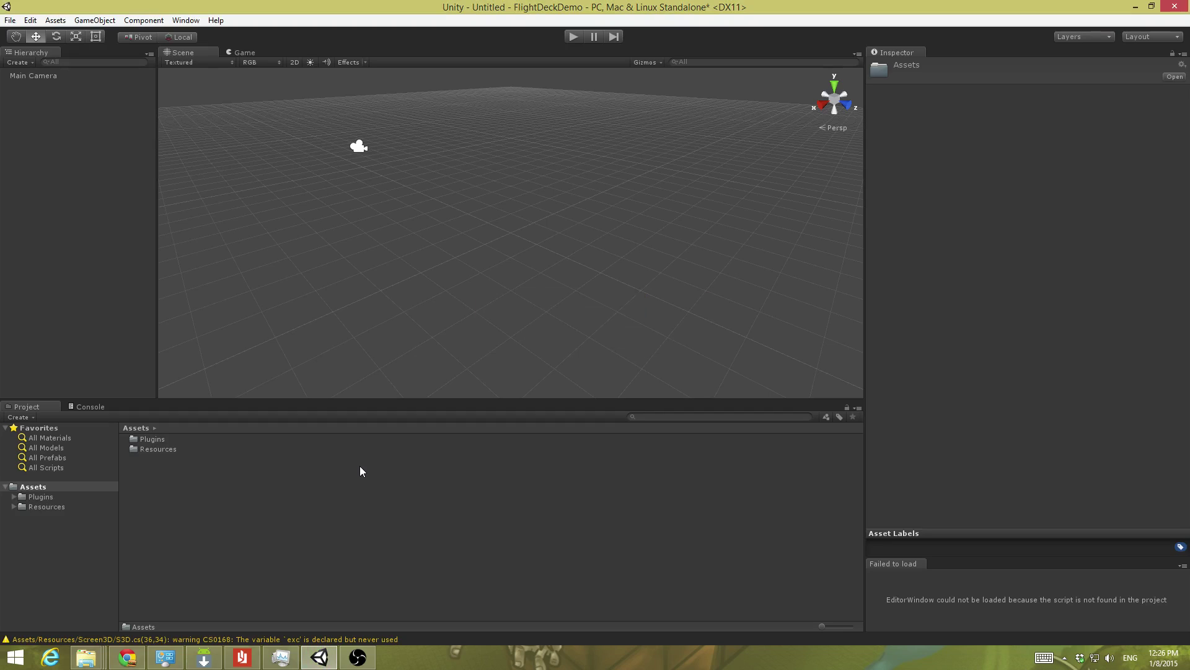
Open Resources/Screen3D, expand the Main Cameras prefab and select its Left Eye camera.
left_click(13, 506)
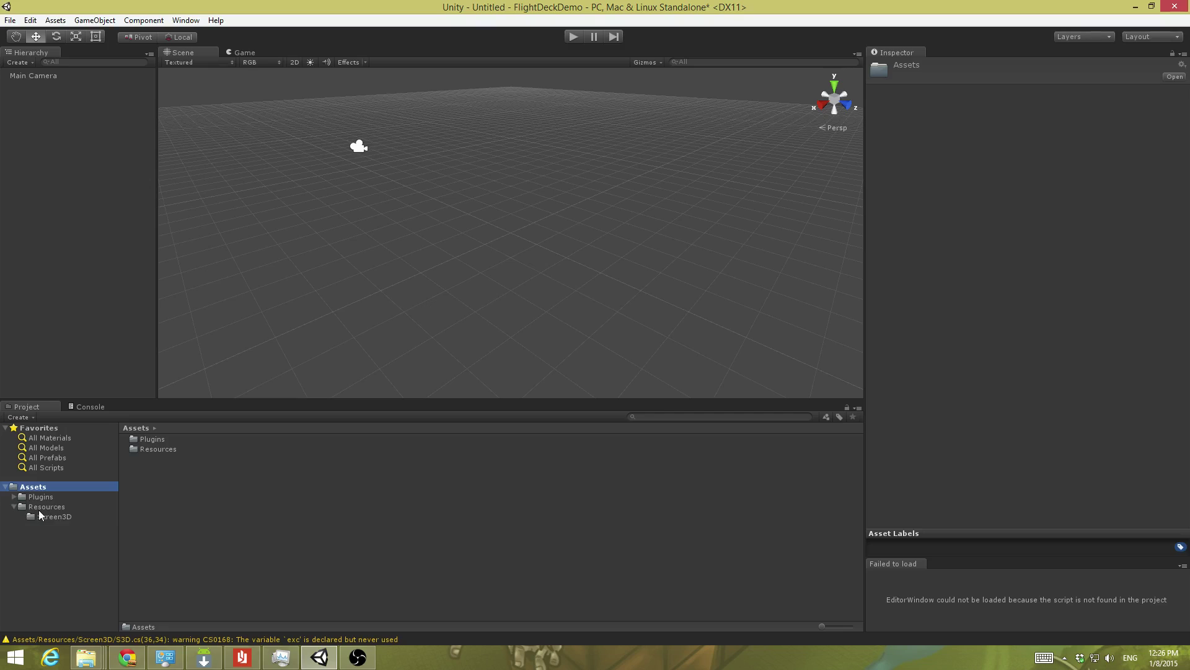
left_click(44, 517)
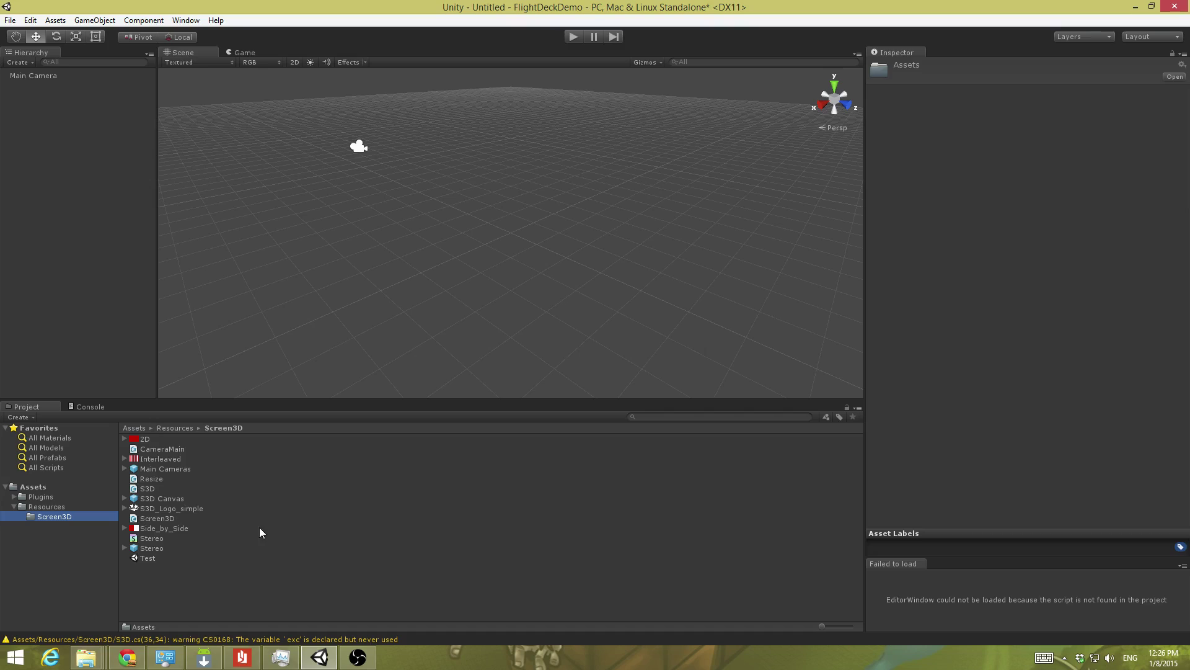
left_click(178, 470)
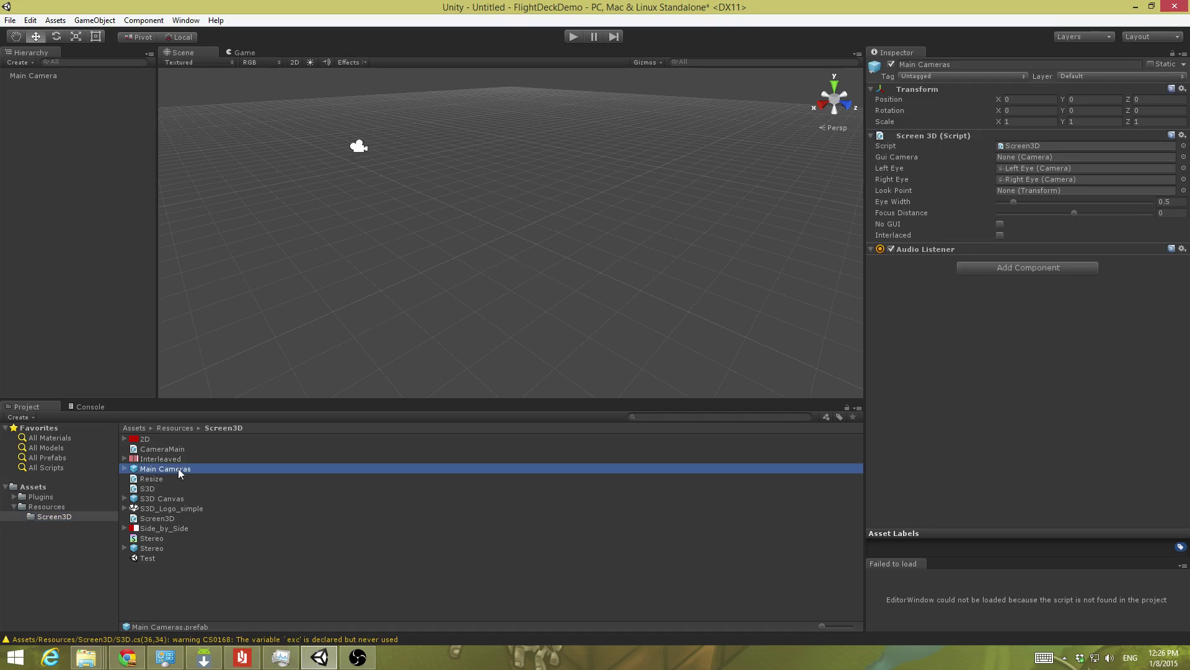
left_click(124, 469)
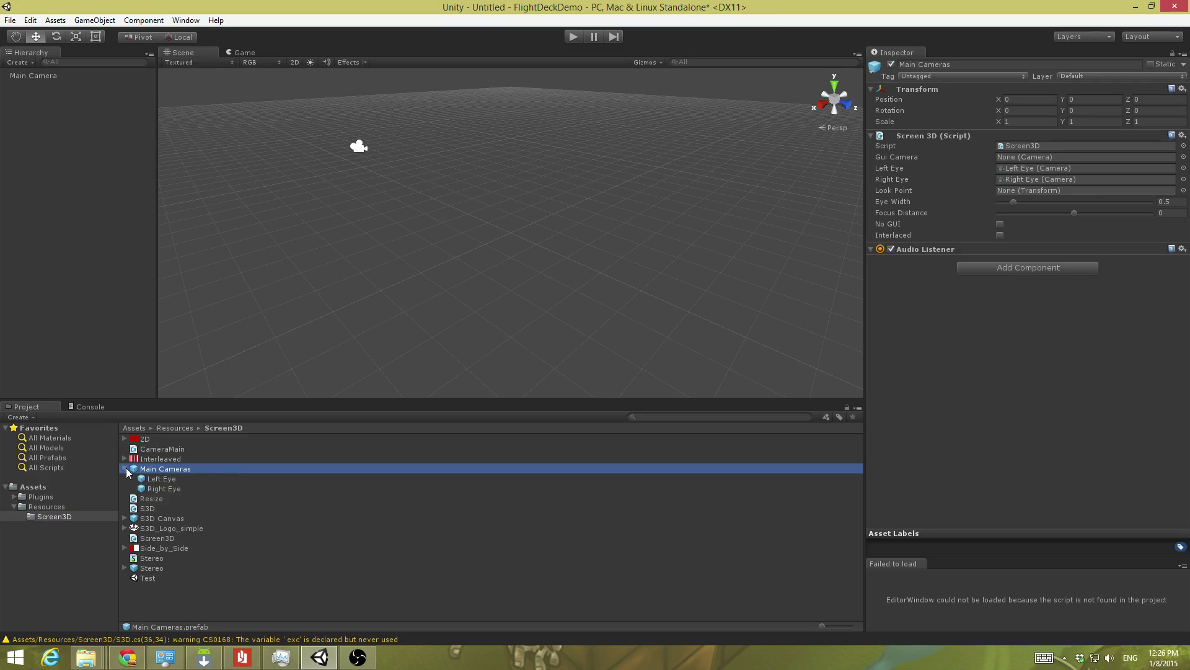
left_click(170, 478)
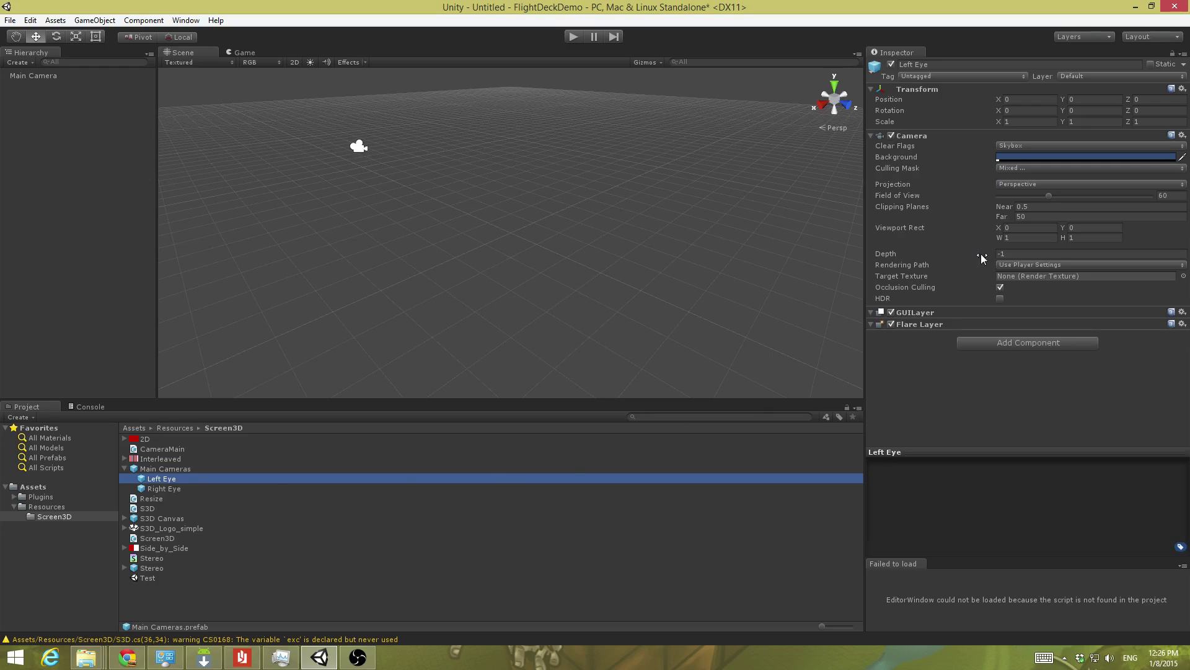
Set the Left Eye culling mask to Everything except NoDraw.
left_click(1024, 167)
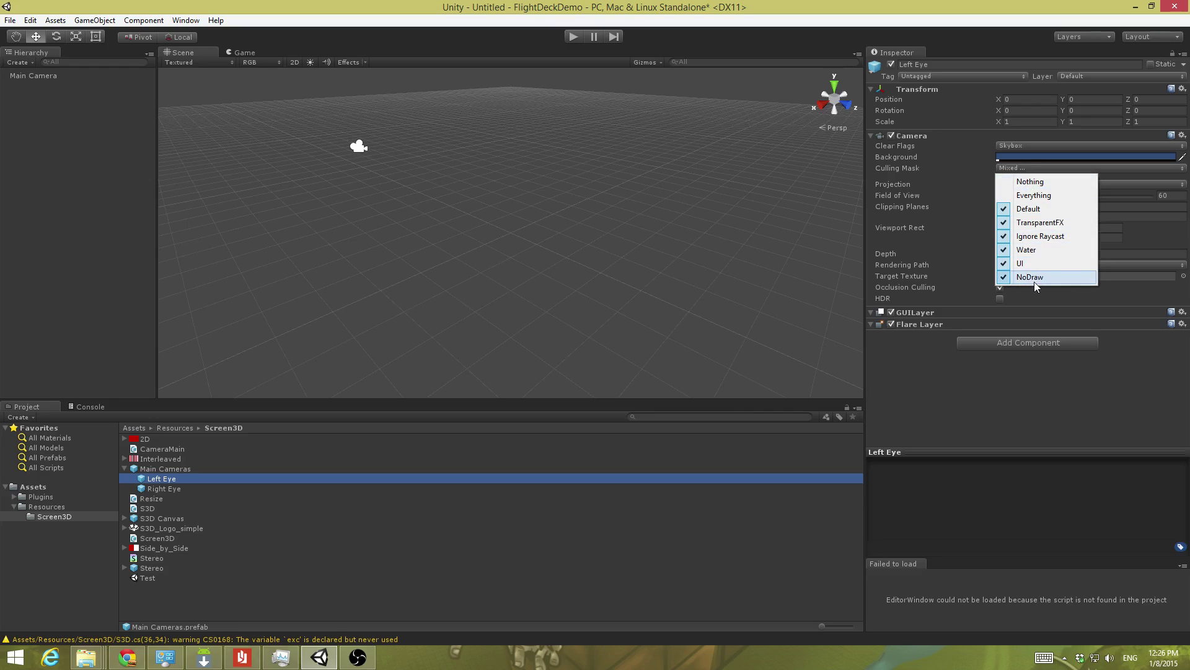
left_click(1005, 279)
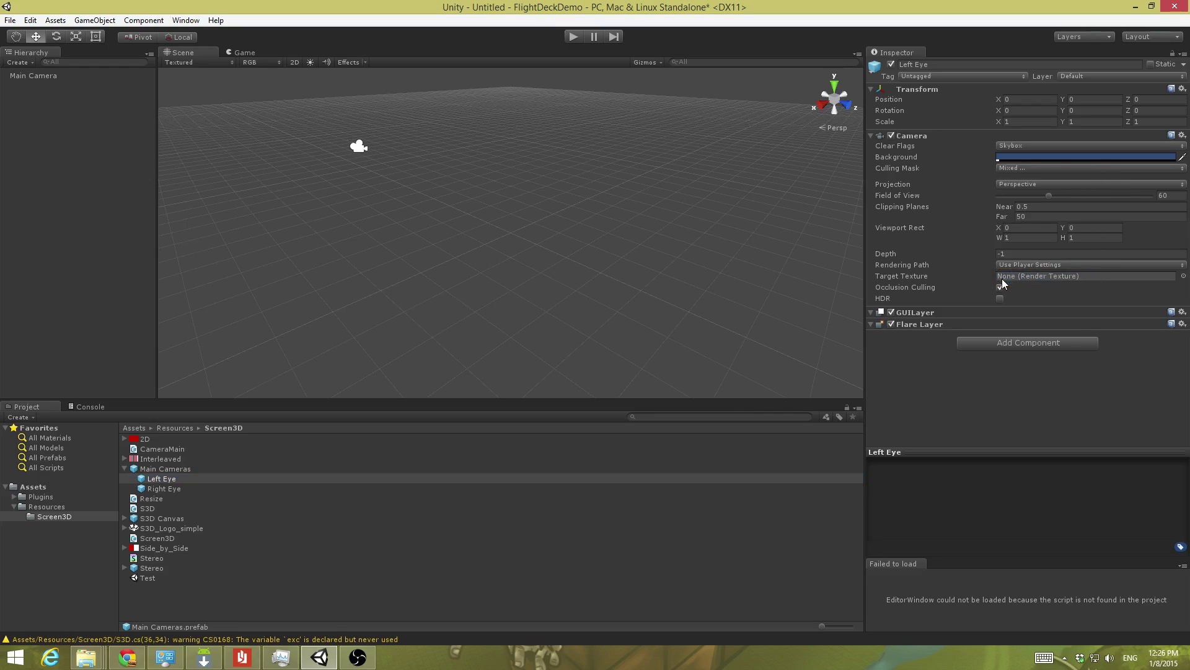
left_click(1020, 169)
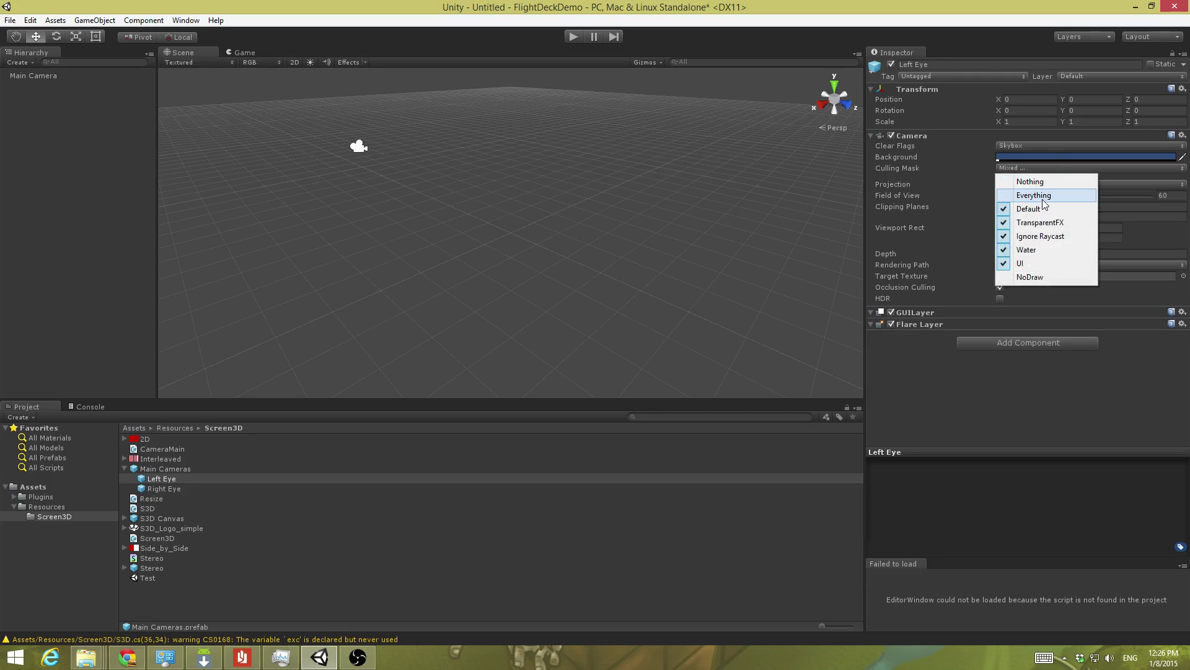
left_click(1036, 195)
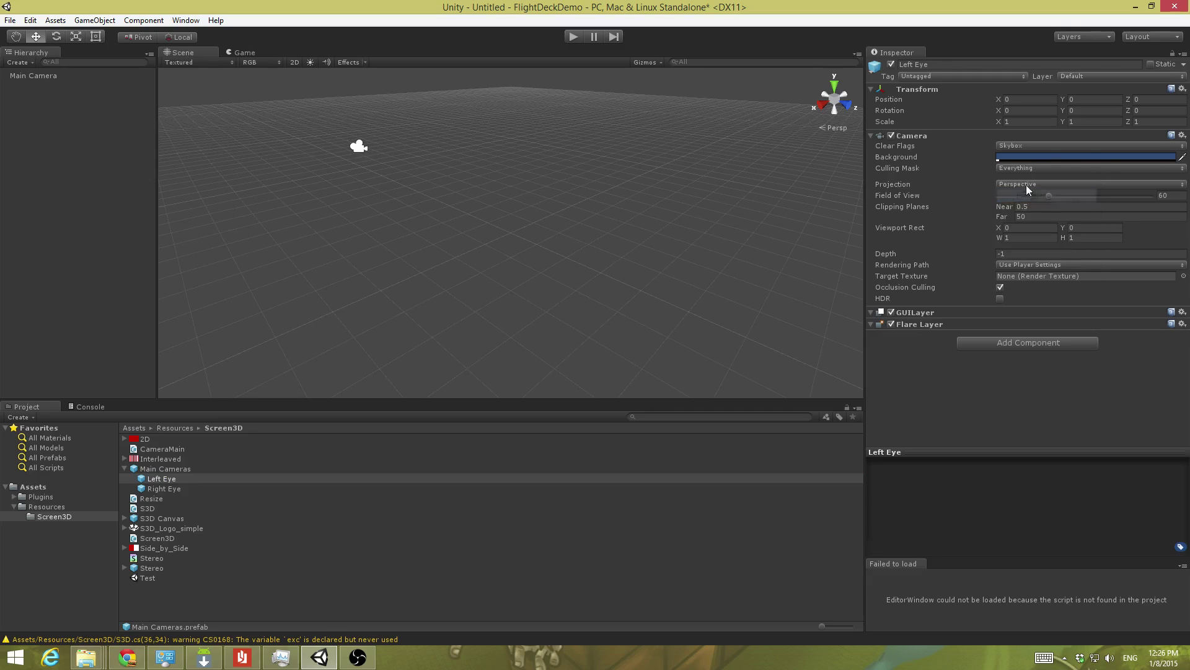
left_click(1018, 169)
left_click(1026, 277)
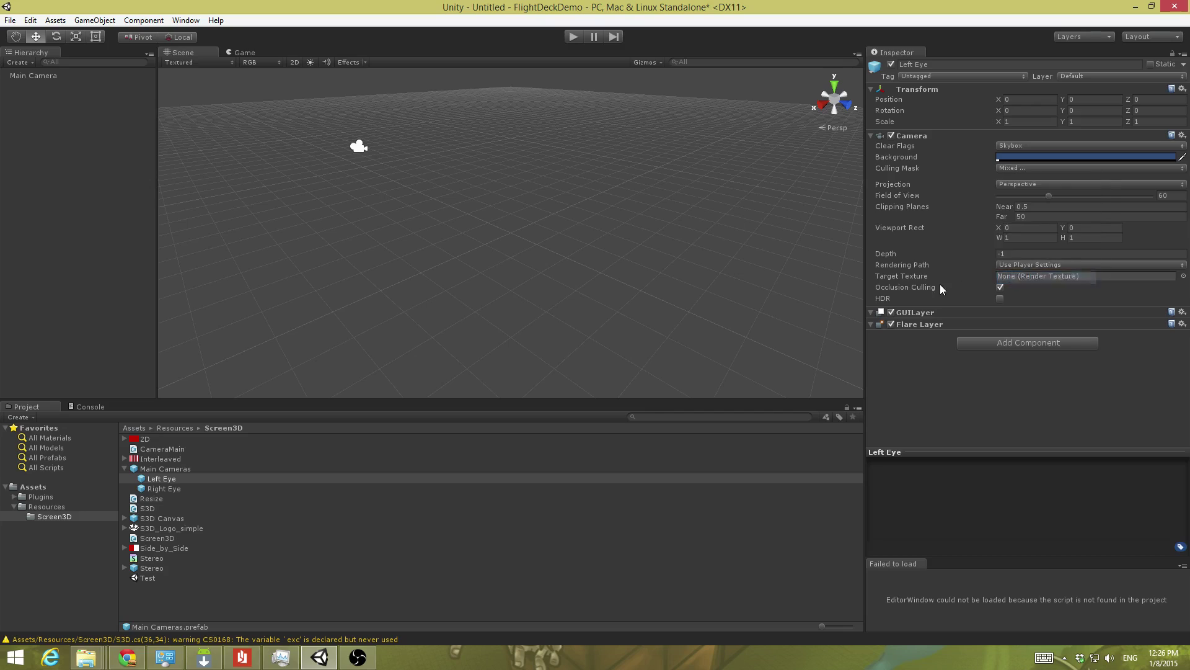
Select Right Eye and set its culling mask to Everything except NoDraw.
left_click(163, 489)
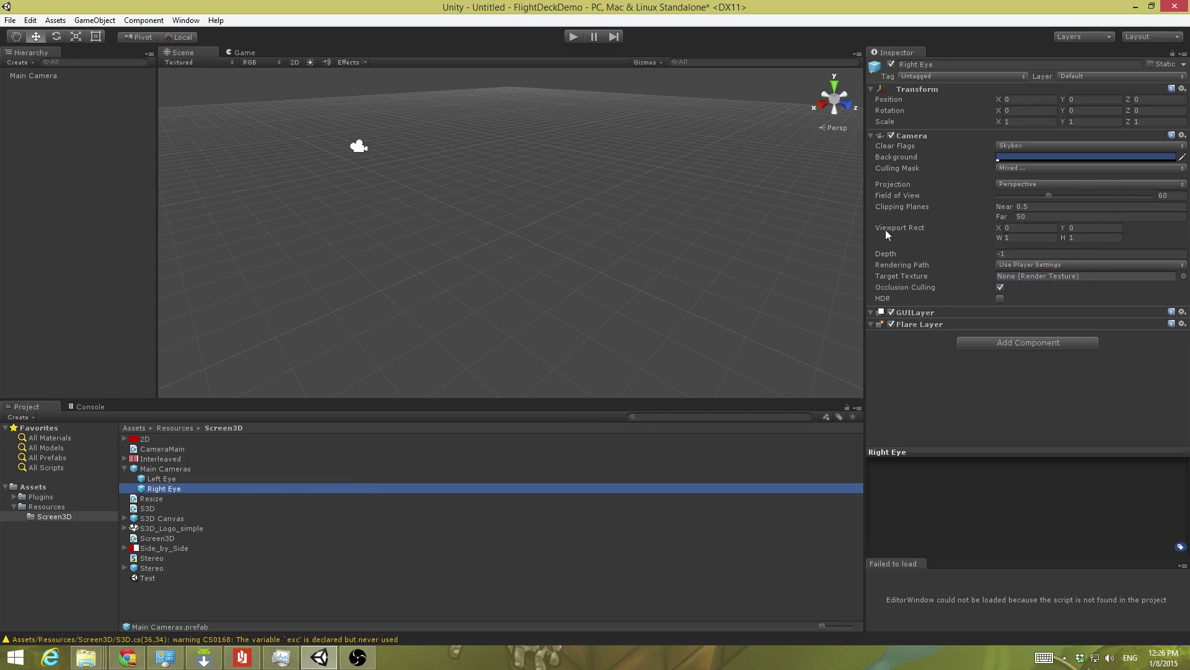
left_click(1020, 169)
left_click(1033, 195)
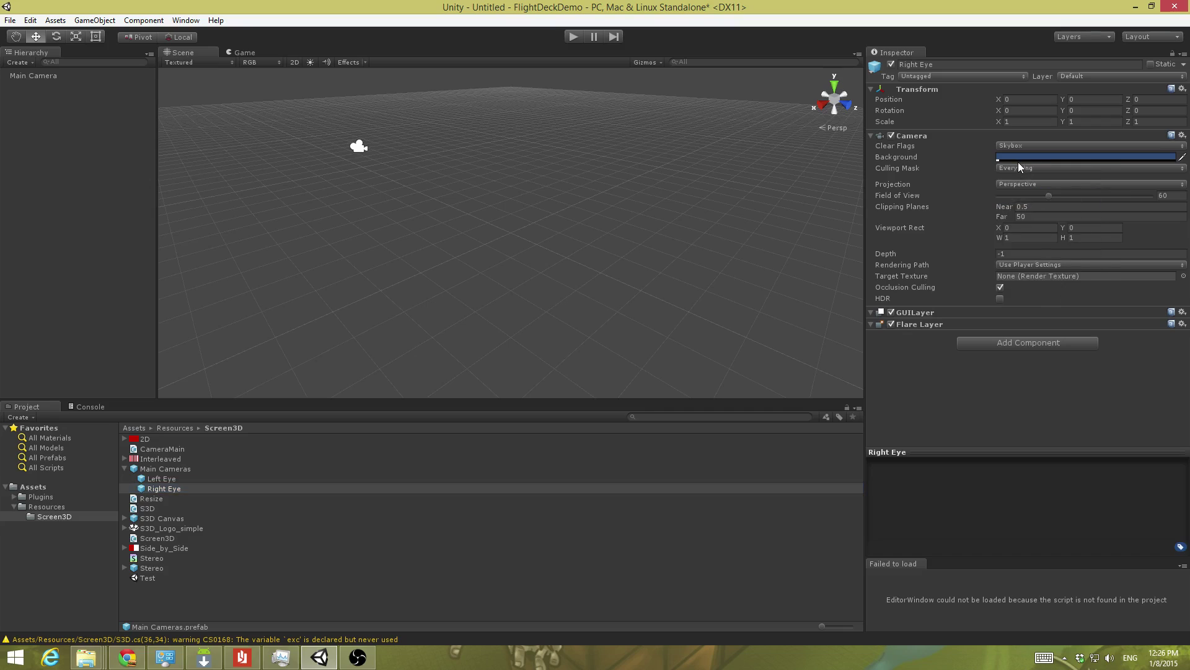
left_click(1019, 166)
left_click(1013, 278)
Set the second Stereo prefab to the NoDraw layer and apply the change to its children.
left_click(125, 568)
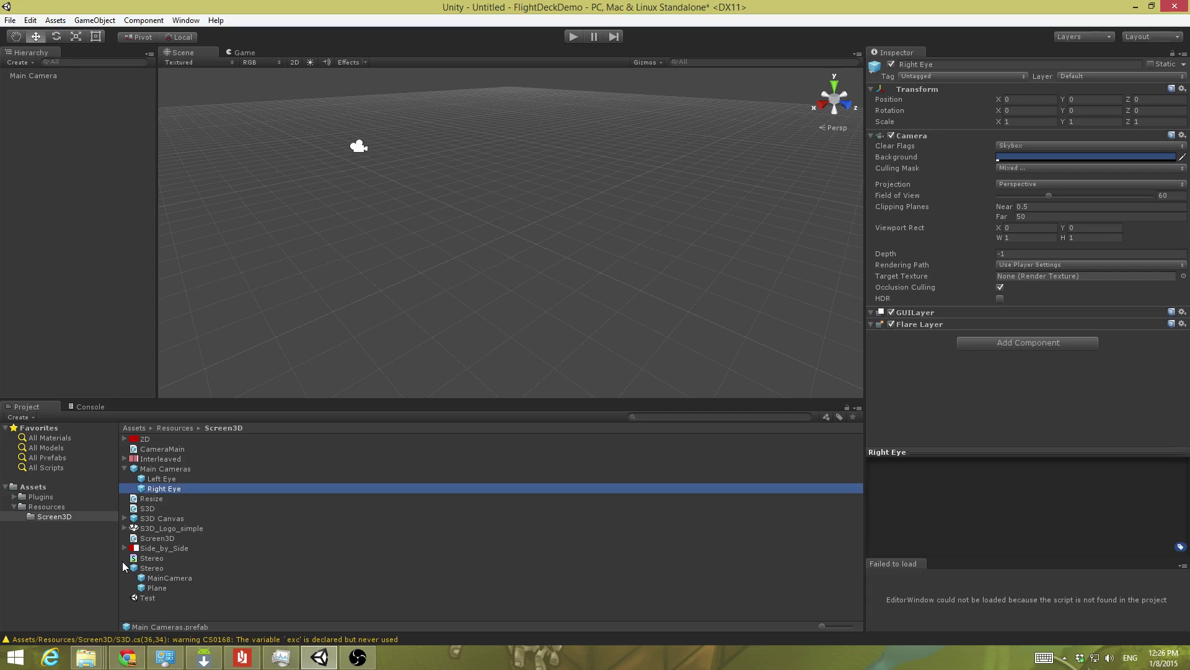
left_click(151, 568)
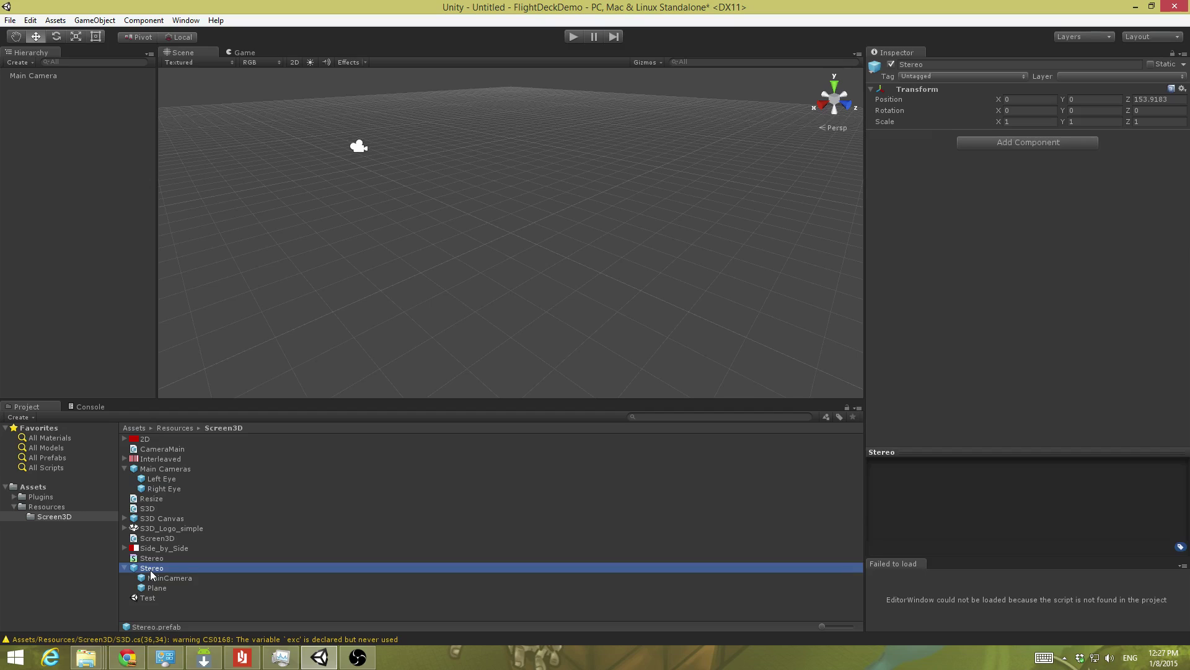
left_click(1106, 76)
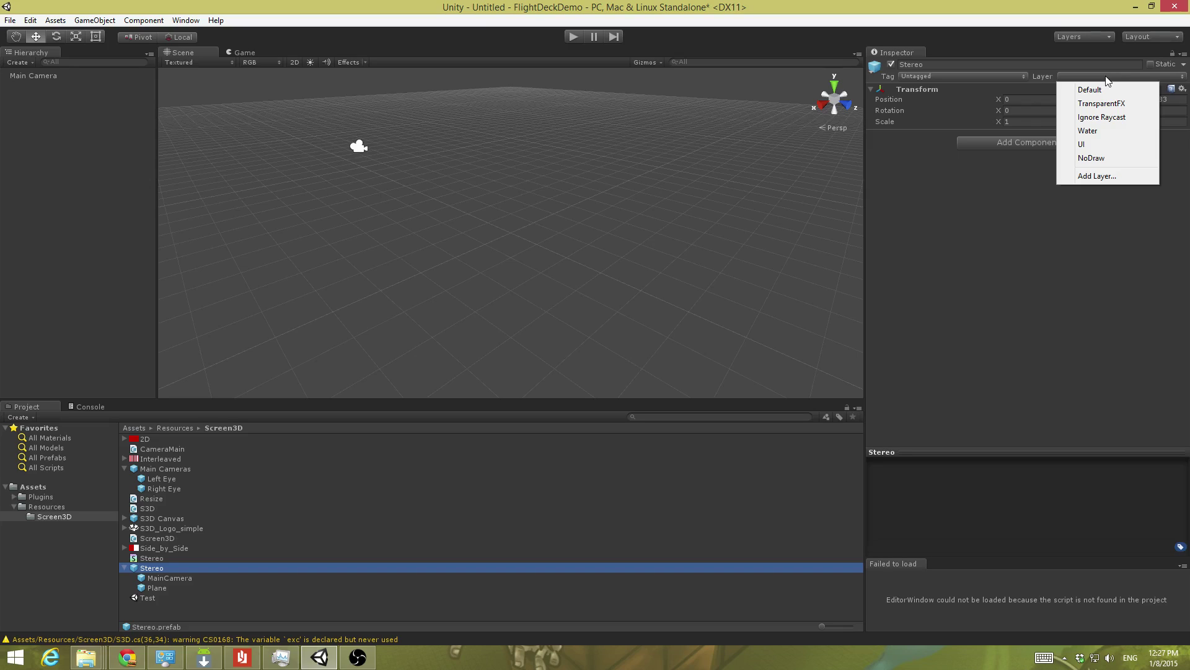
left_click(1111, 158)
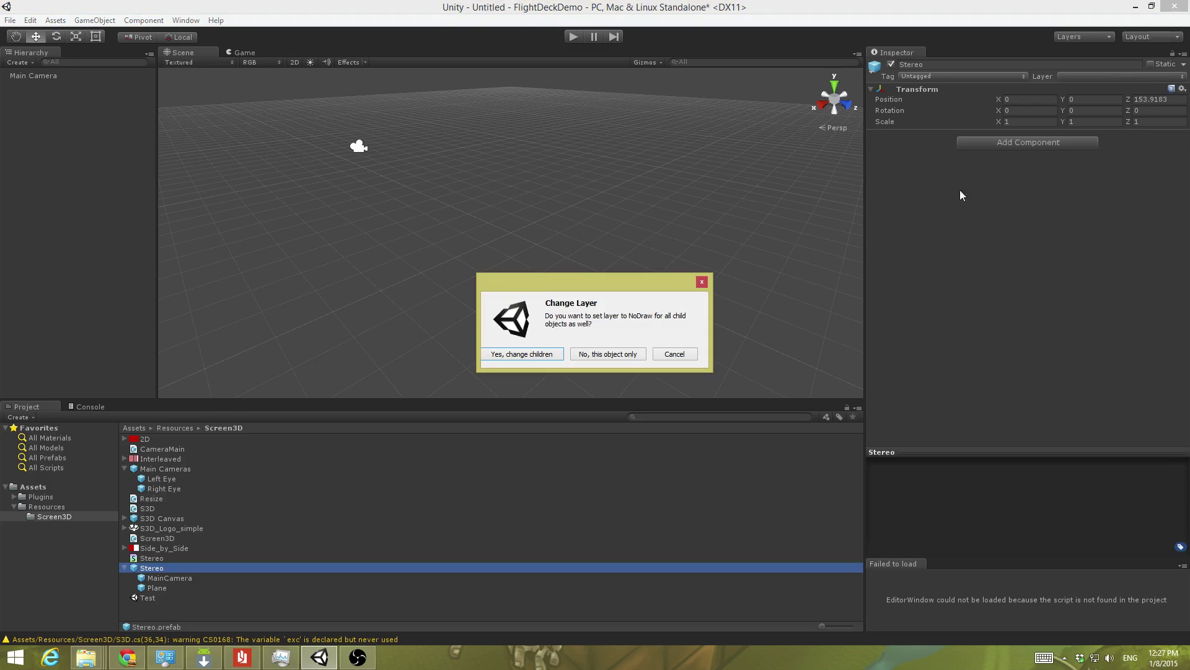
left_click(514, 354)
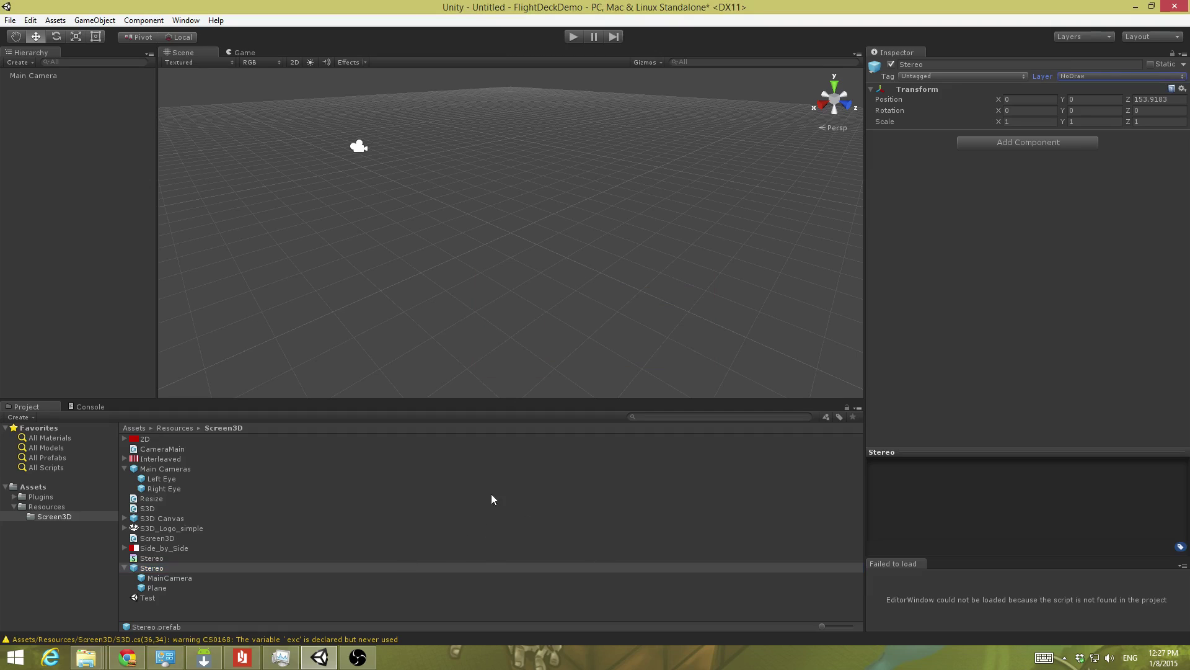
left_click(182, 579)
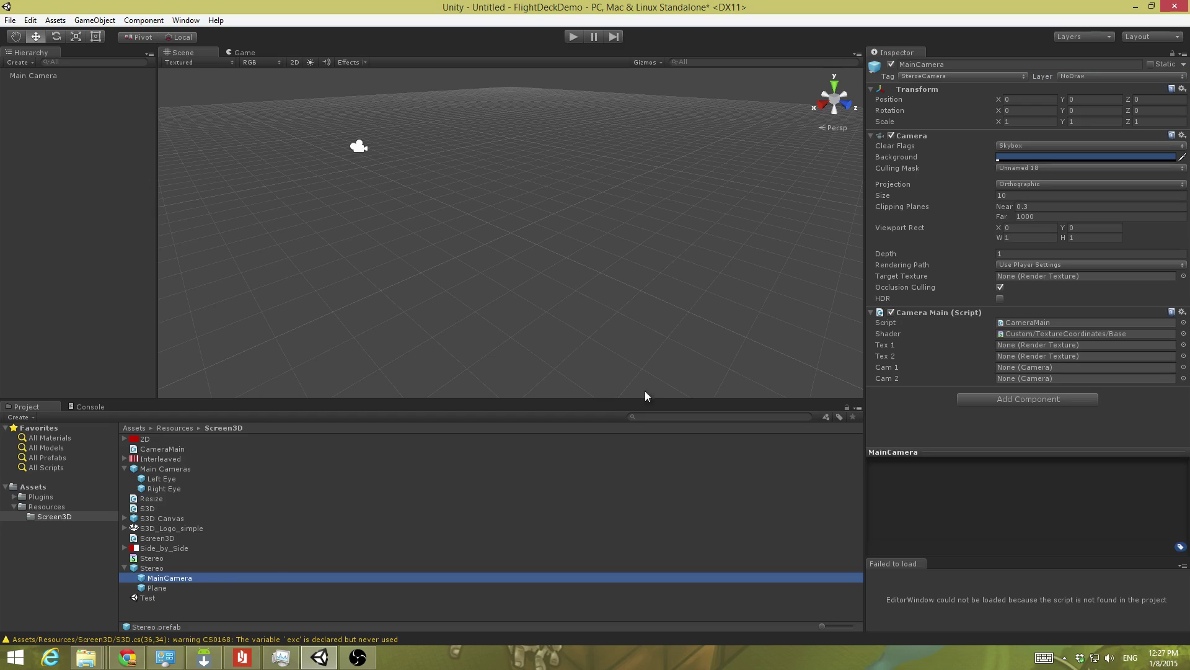
Give the Stereo MainCamera a NoDraw-only culling mask and Depth only clear flags.
left_click(1007, 167)
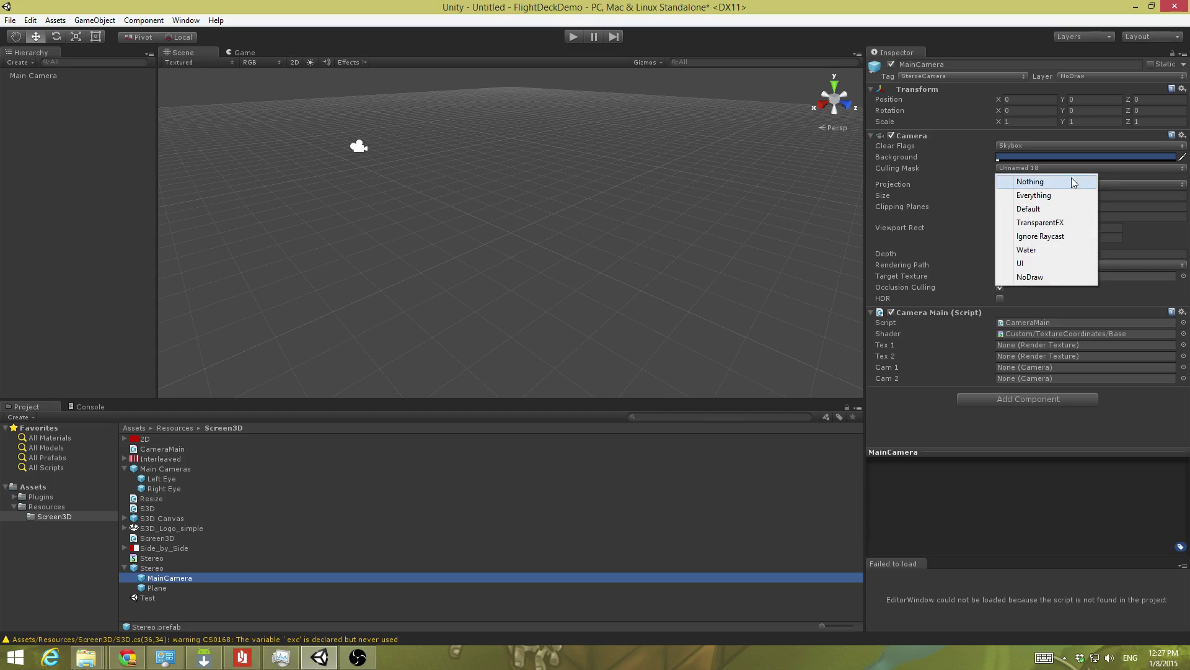
left_click(1029, 182)
left_click(1028, 169)
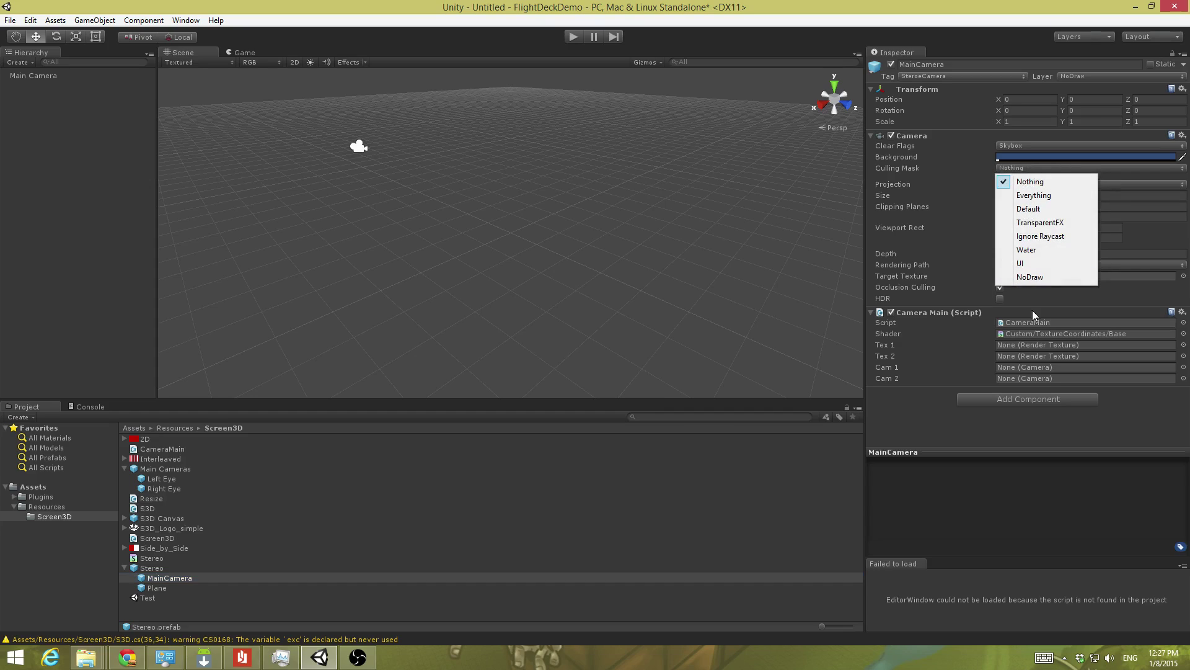
left_click(1033, 280)
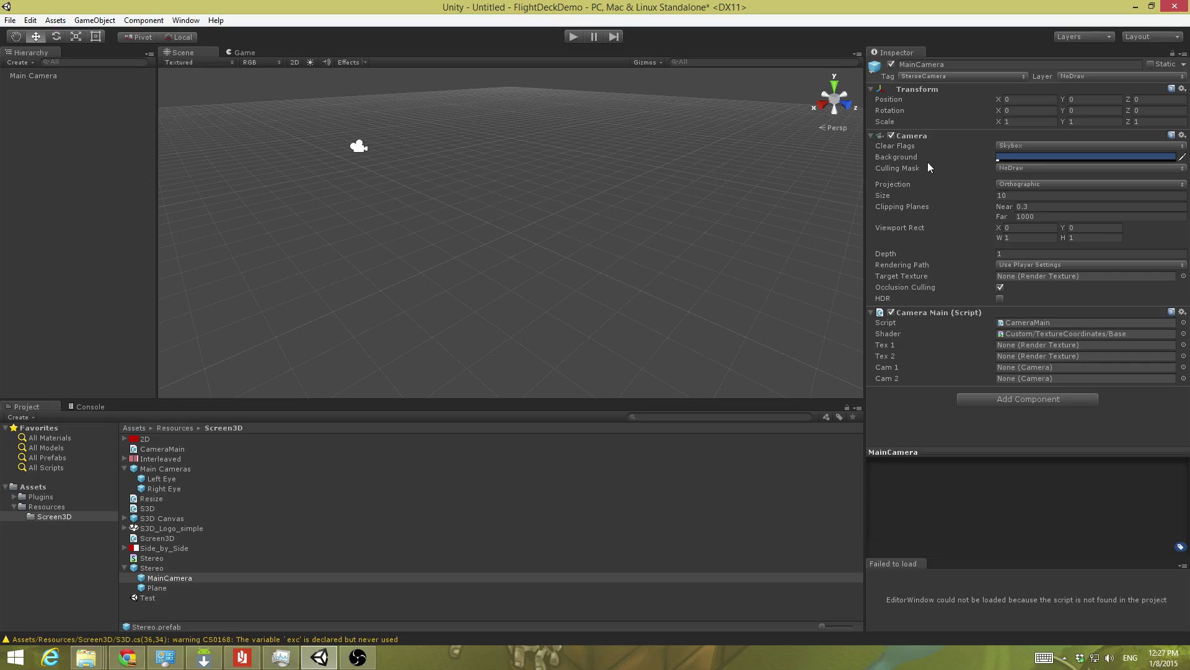
left_click(1021, 146)
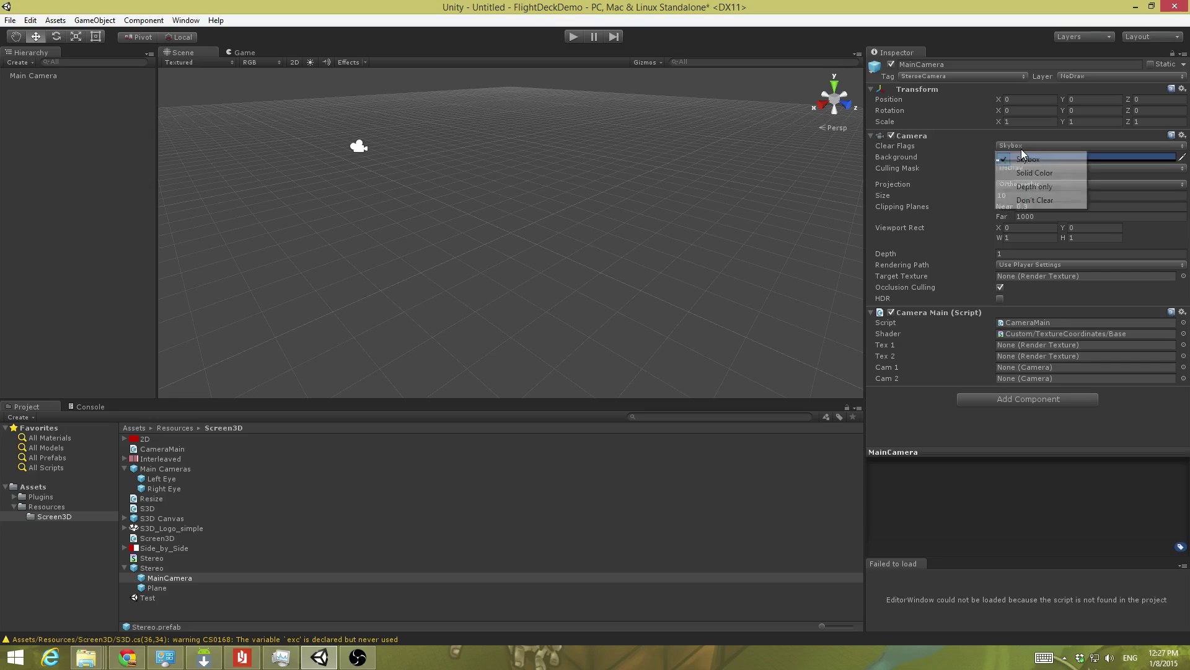
left_click(1035, 186)
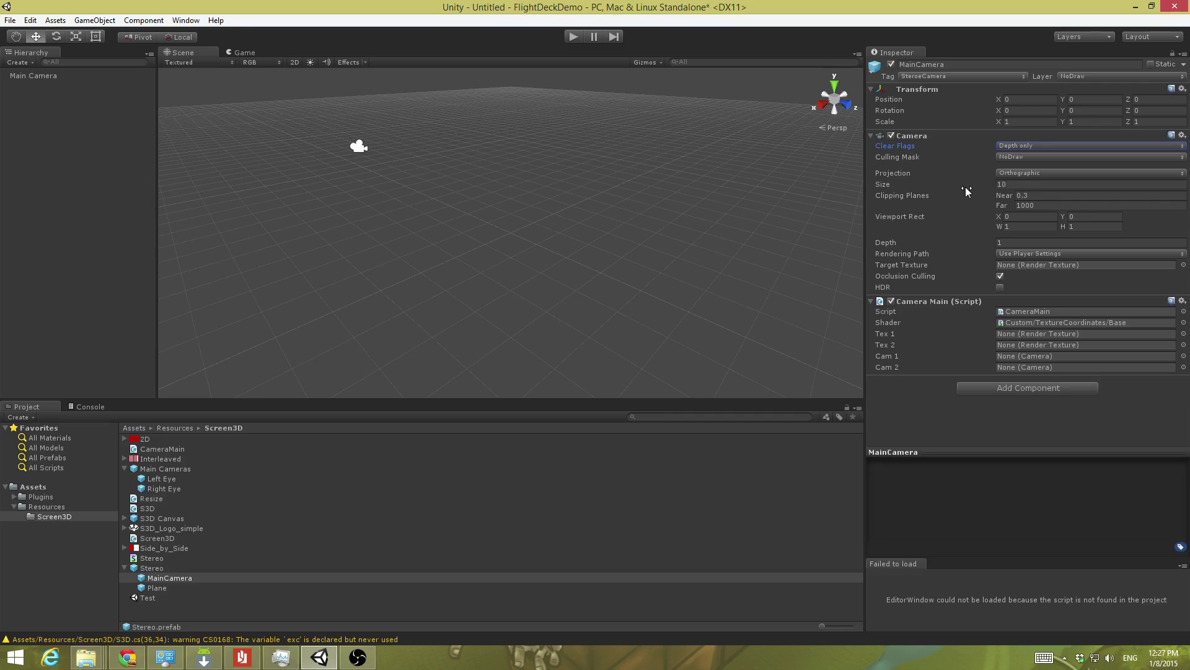
left_click(171, 586)
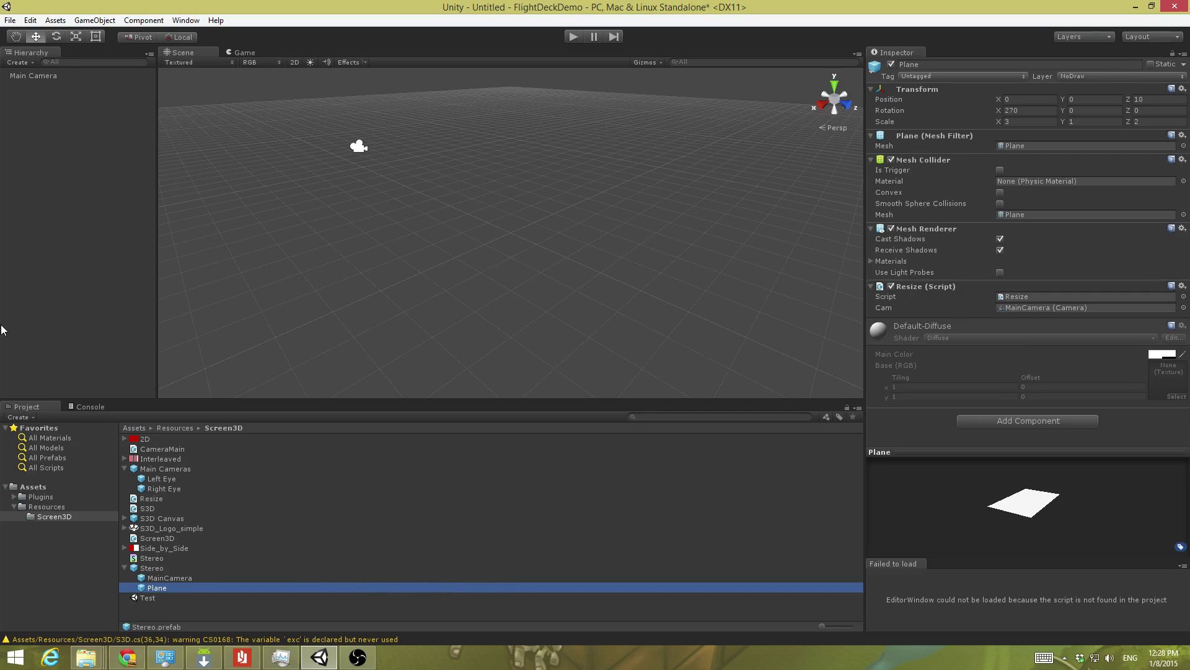
Select the scene's Main Camera in the Hierarchy to view its settings.
left_click(35, 75)
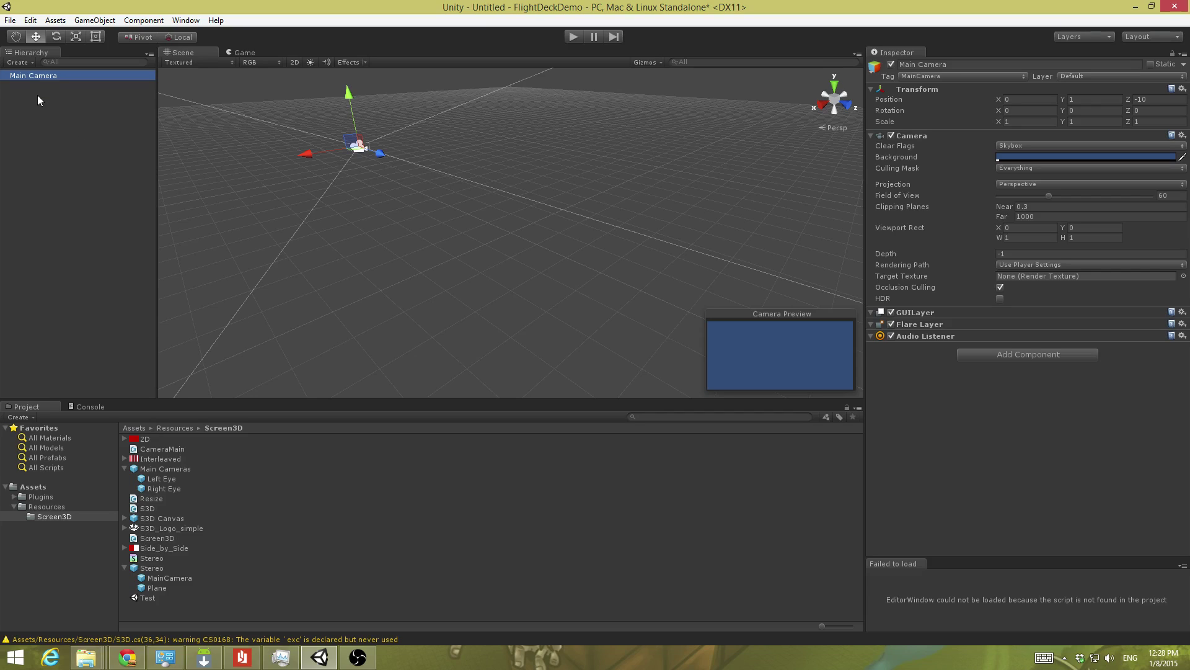
Delete the default Main Camera and drag the Main Cameras prefab into the Hierarchy.
key("Delete")
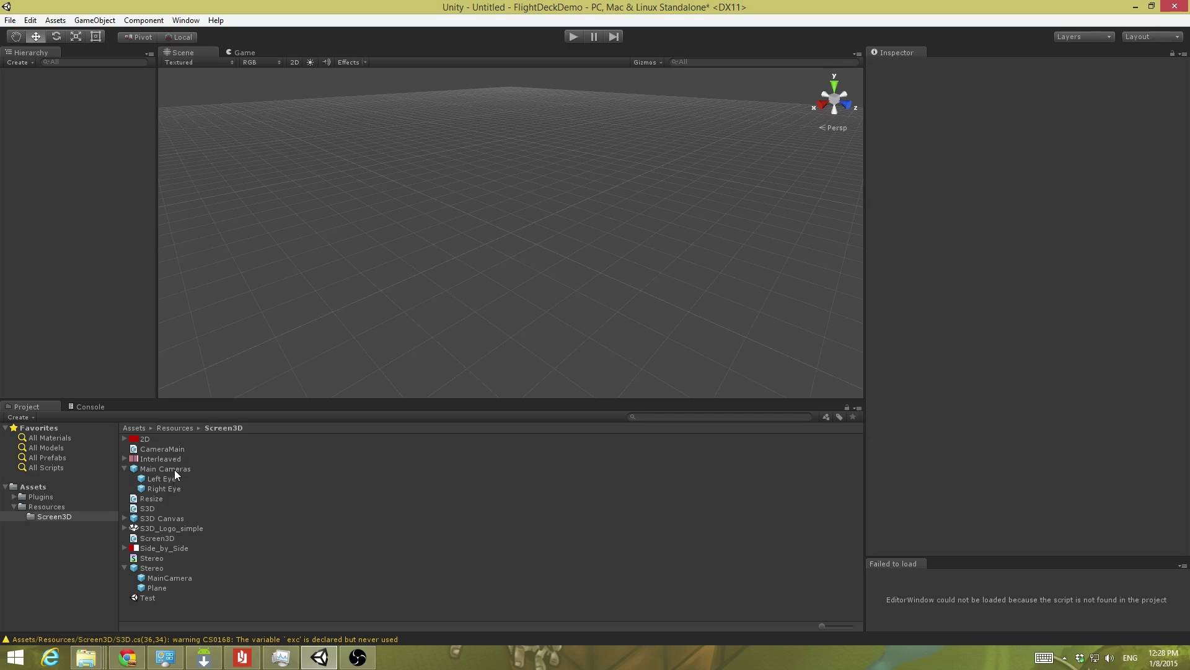
left_click_drag(174, 470, 51, 171)
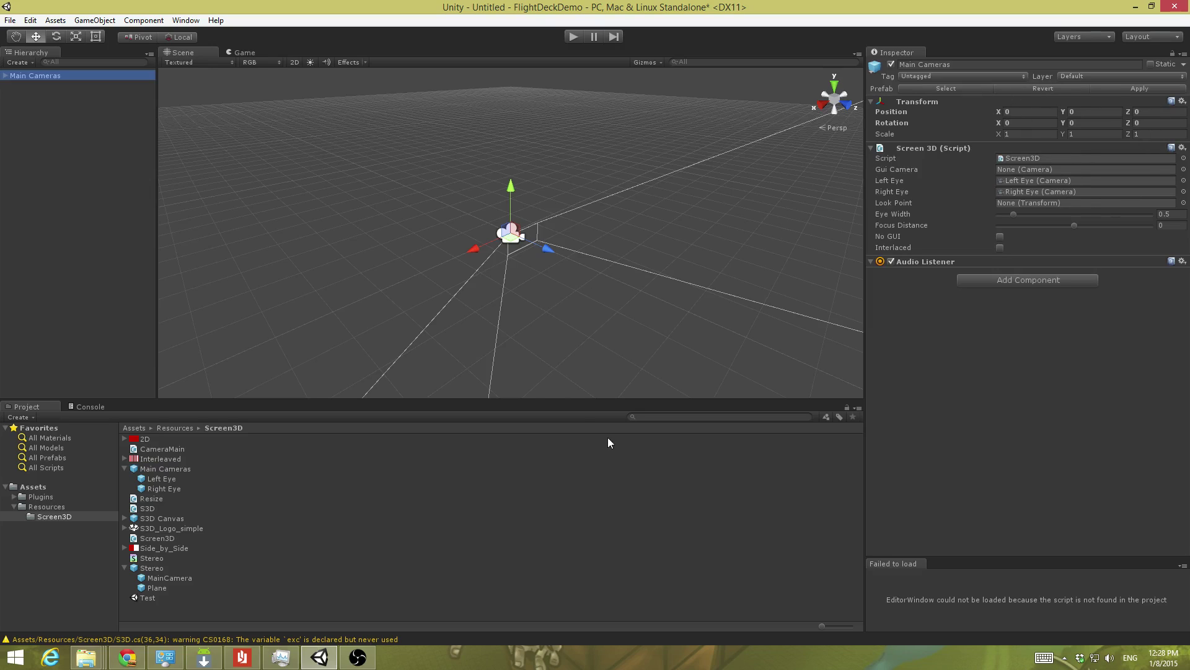
left_click(57, 132)
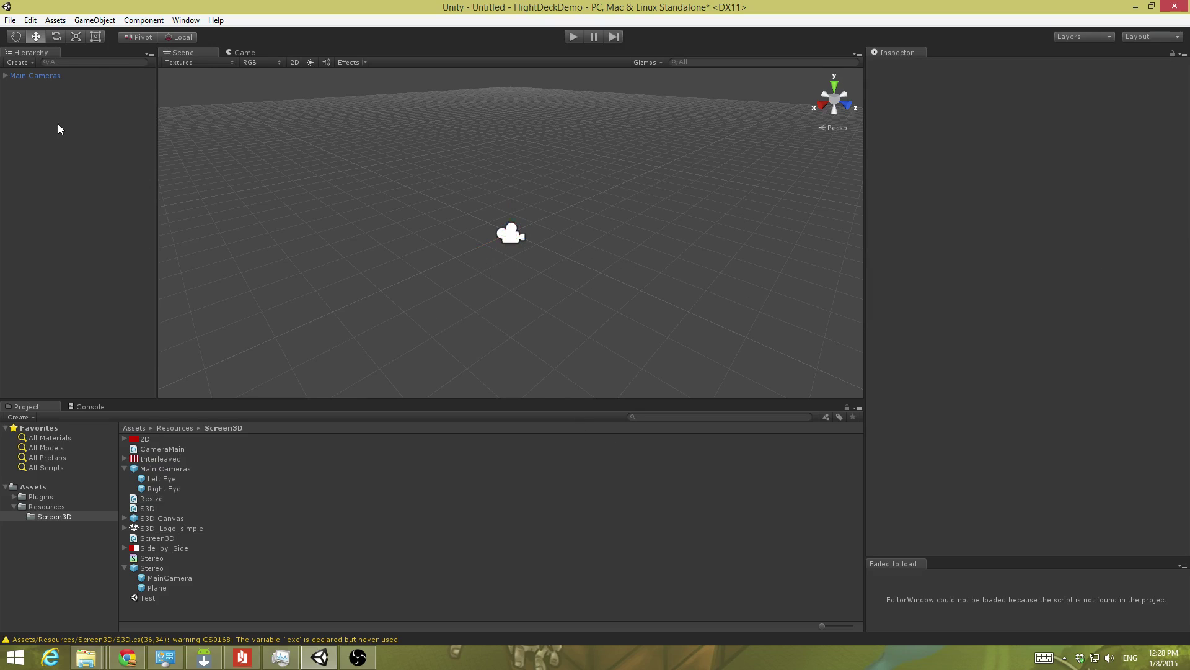
left_click(30, 78)
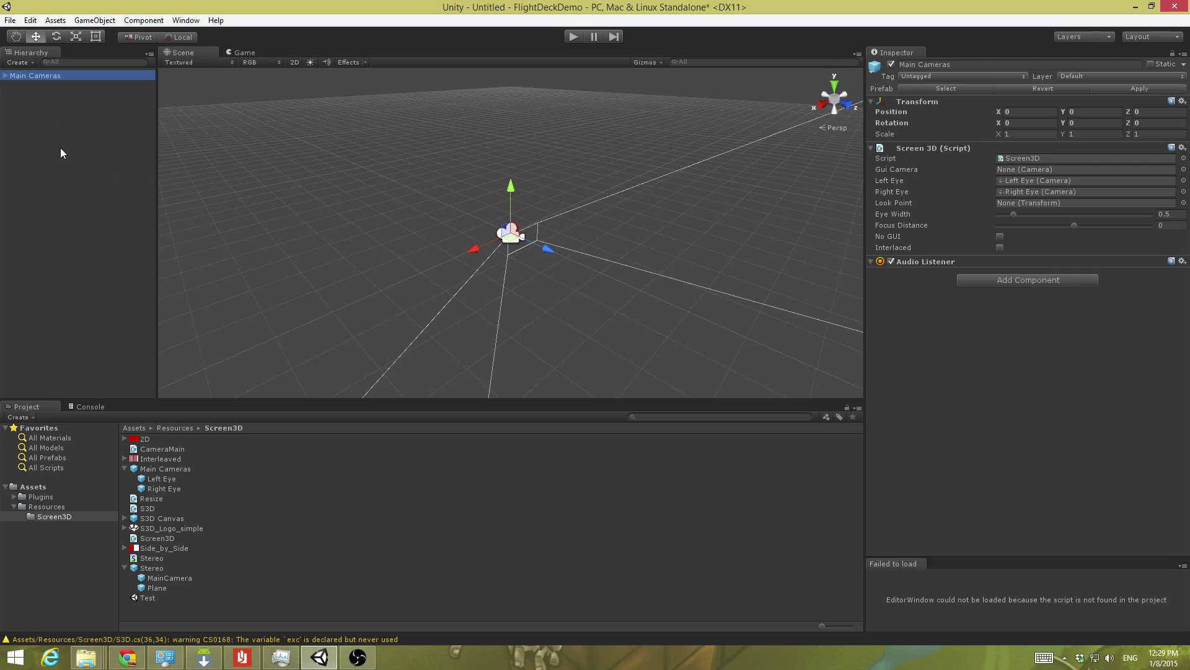
Create an empty child of Main Cameras at Z 3 named 'Look At Point'.
right_click(38, 78)
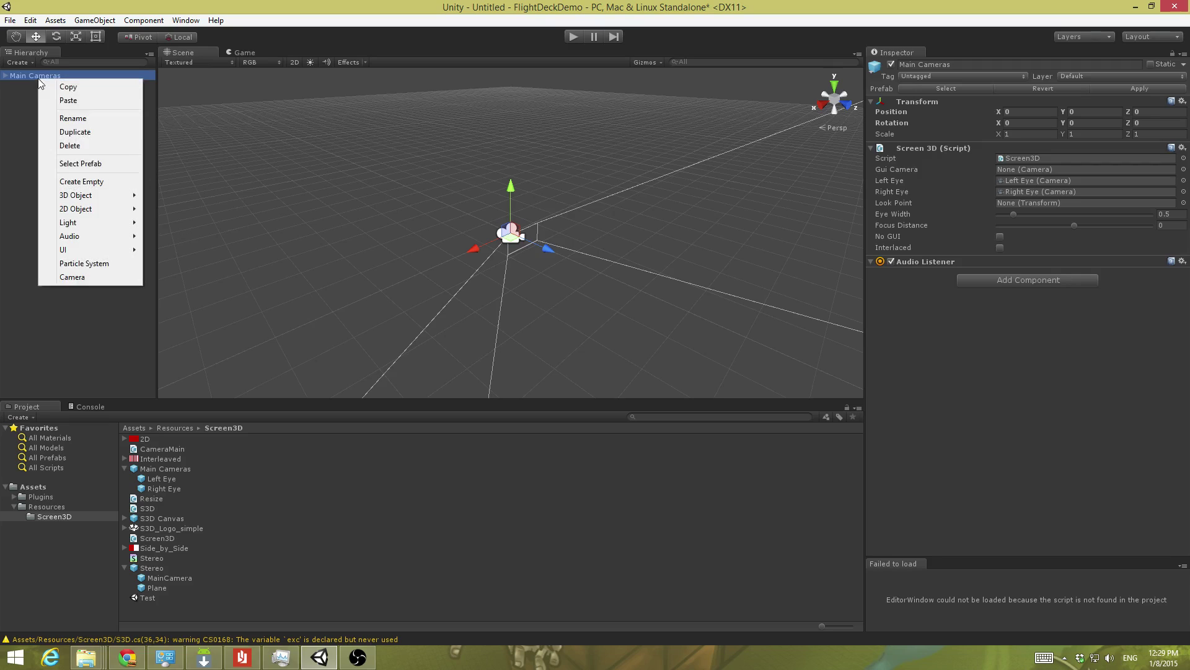
left_click(80, 181)
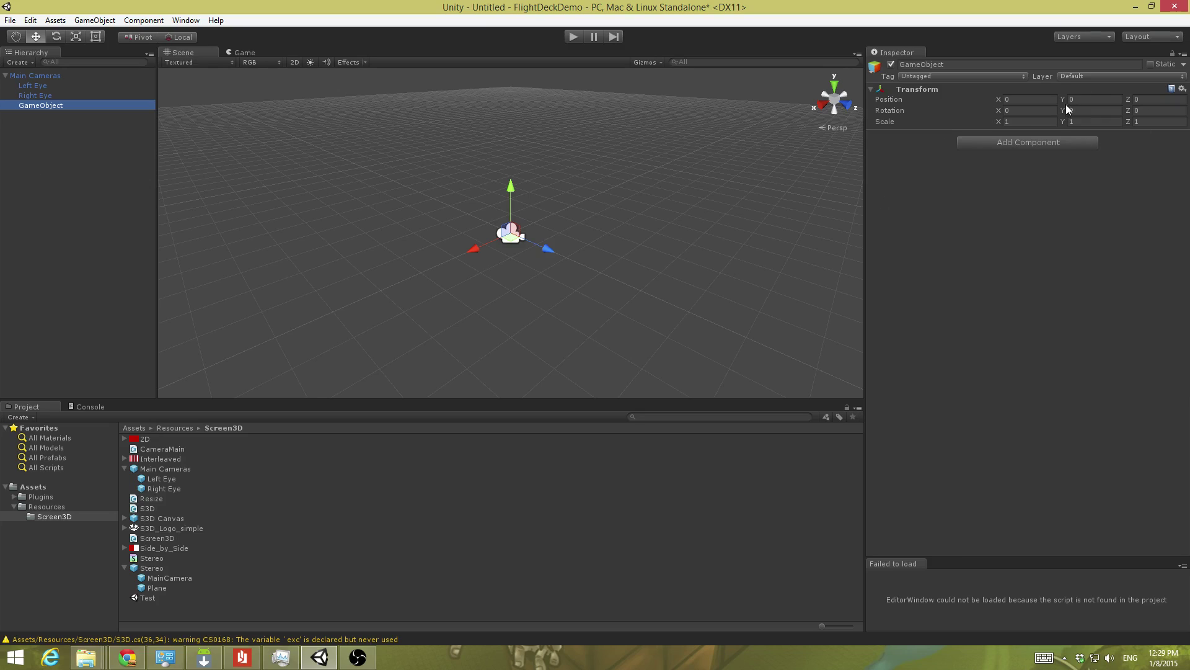
left_click(1147, 99)
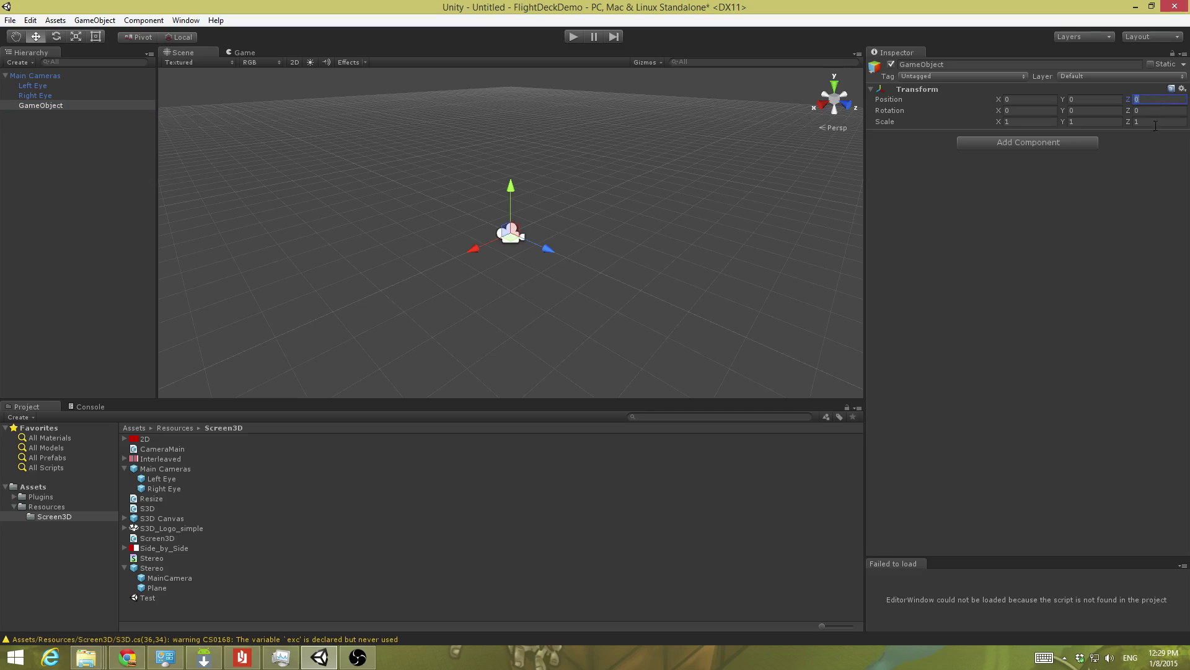
type("3")
left_click(50, 103)
left_click(50, 103)
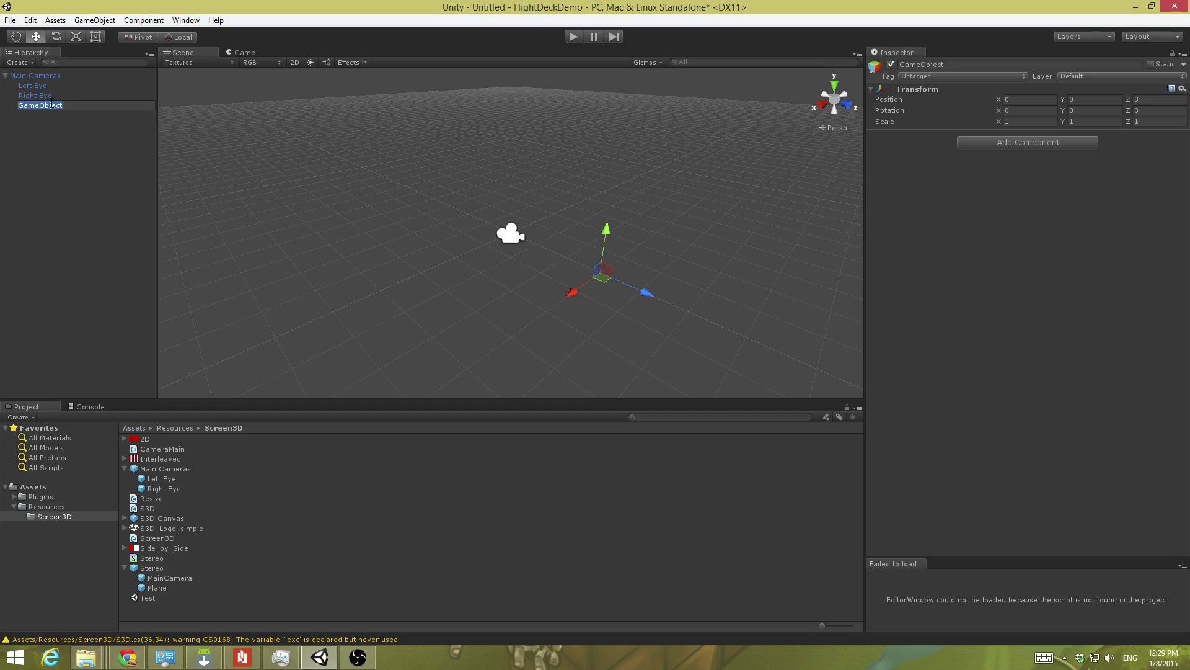
type("Look At Point")
key("Return")
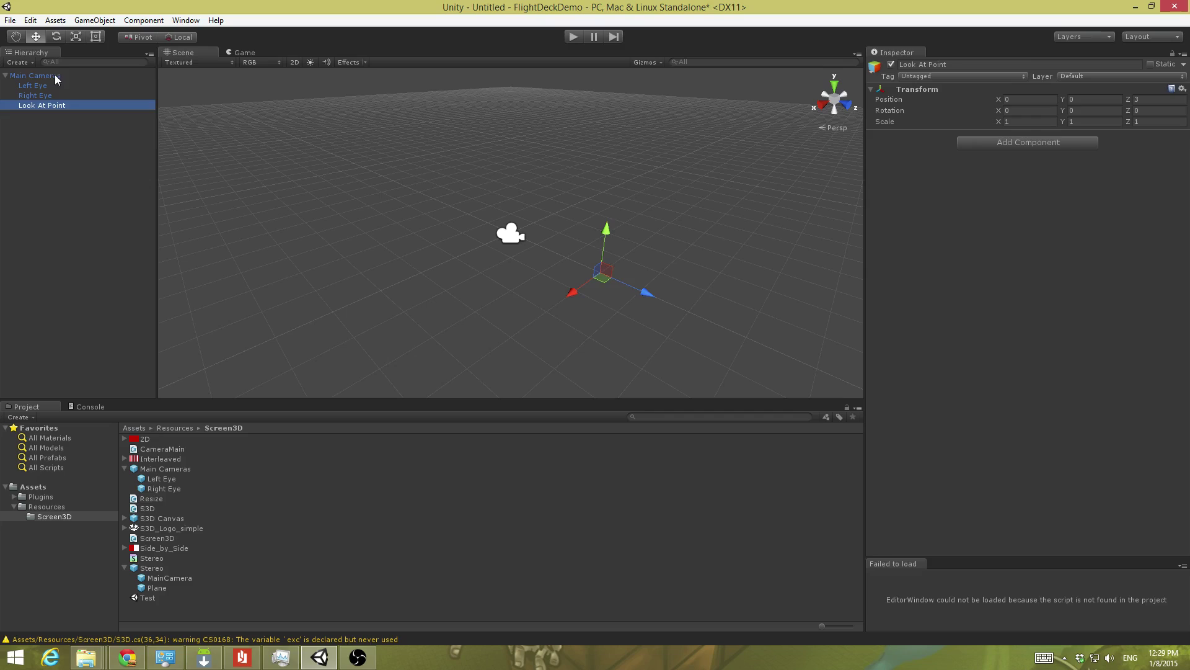
Assign Look At Point to the Screen 3D script's Look Point field.
left_click(55, 75)
left_click_drag(66, 105, 1014, 203)
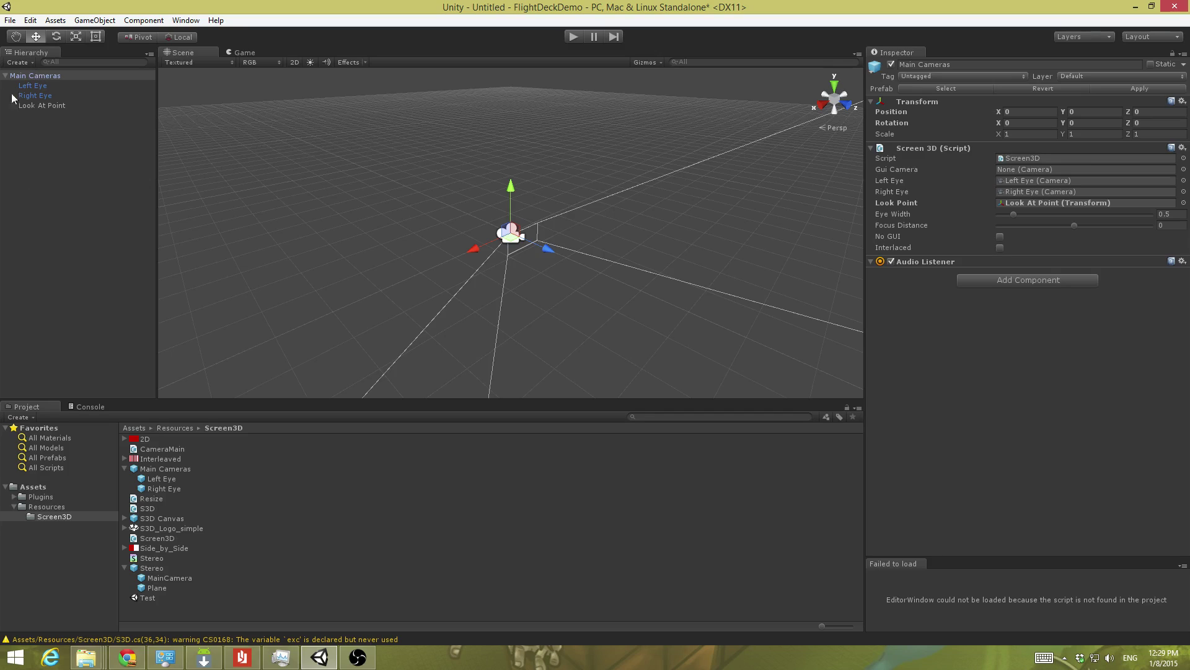
left_click(39, 182)
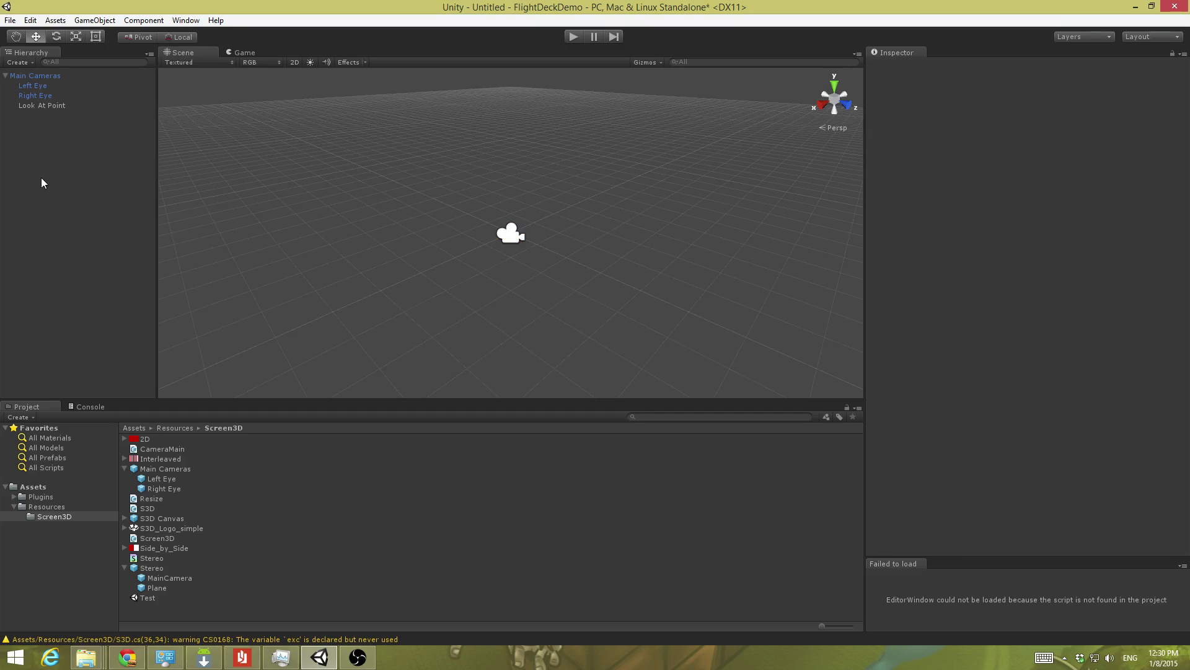
Add a cube and position it at X 4.25, Y 1.35, Z 9.28.
right_click(42, 178)
mouse_move(140, 298)
left_click(210, 299)
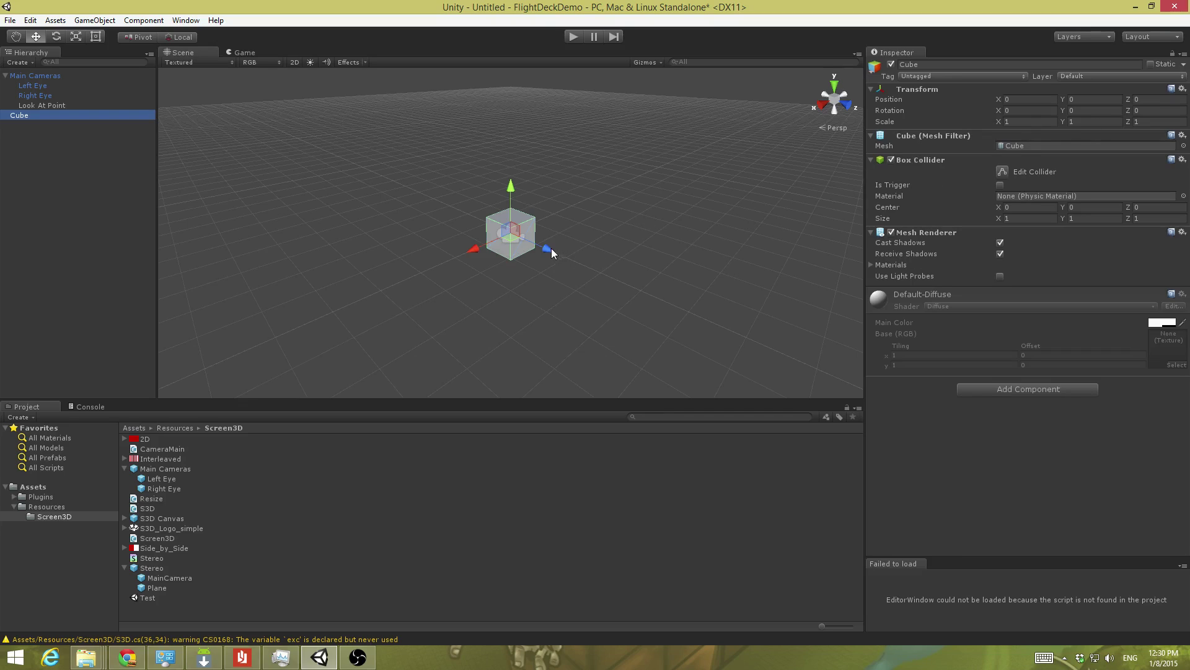
left_click_drag(552, 248, 692, 287)
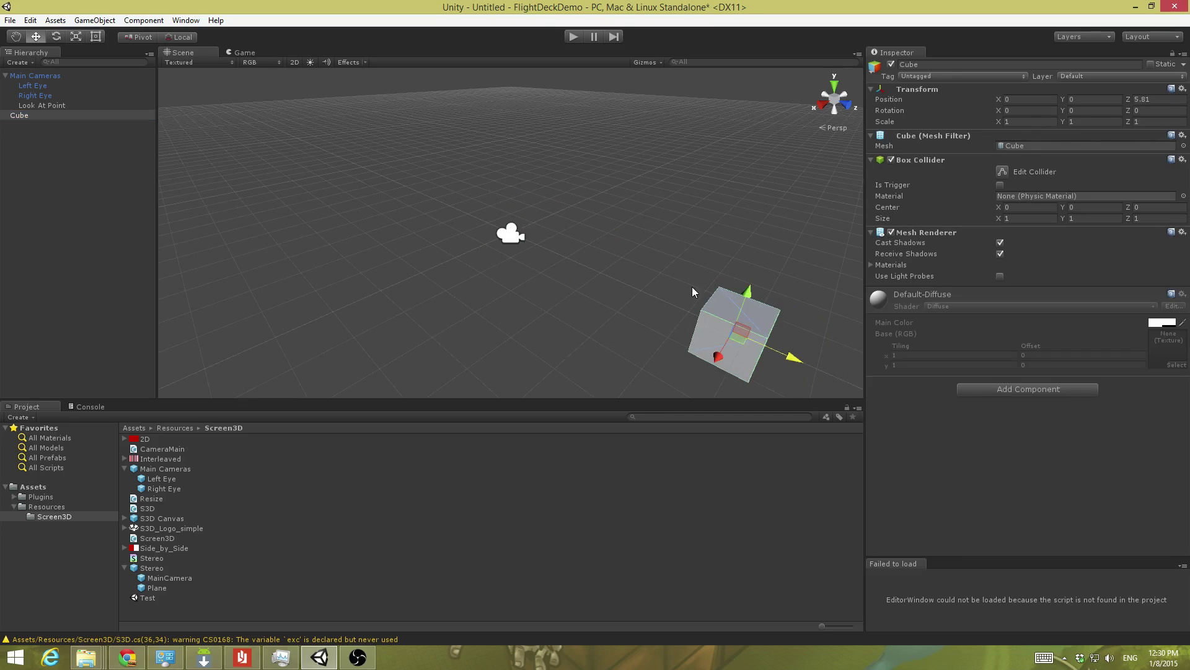
left_click(239, 53)
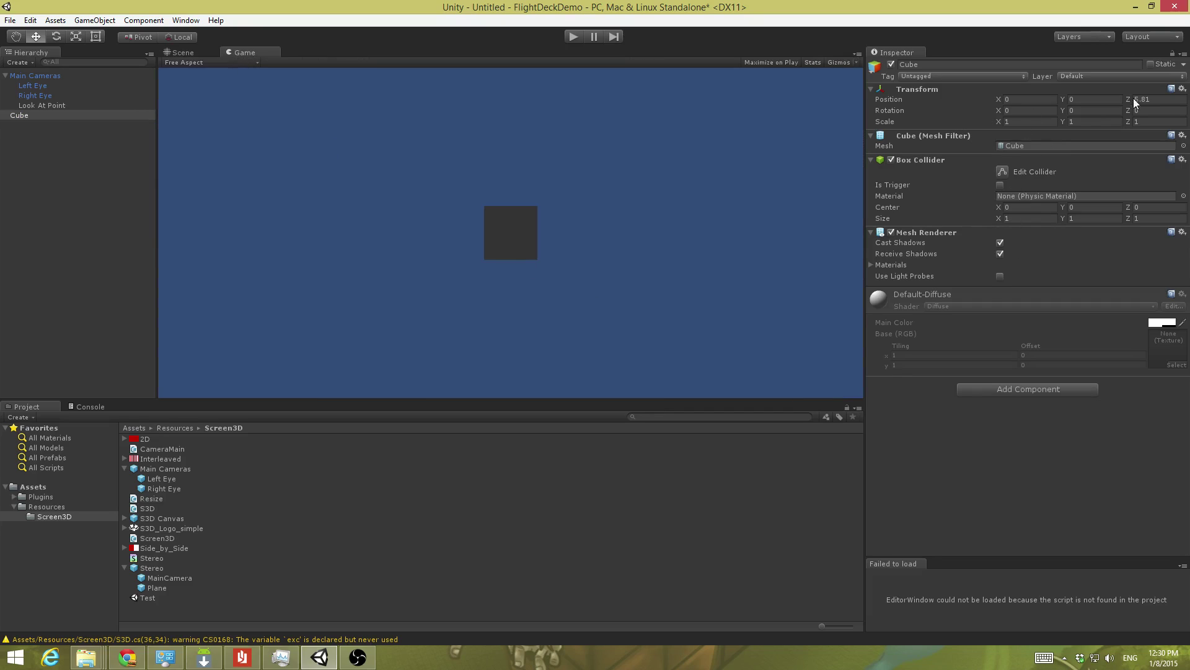
left_click_drag(1130, 103, 1187, 104)
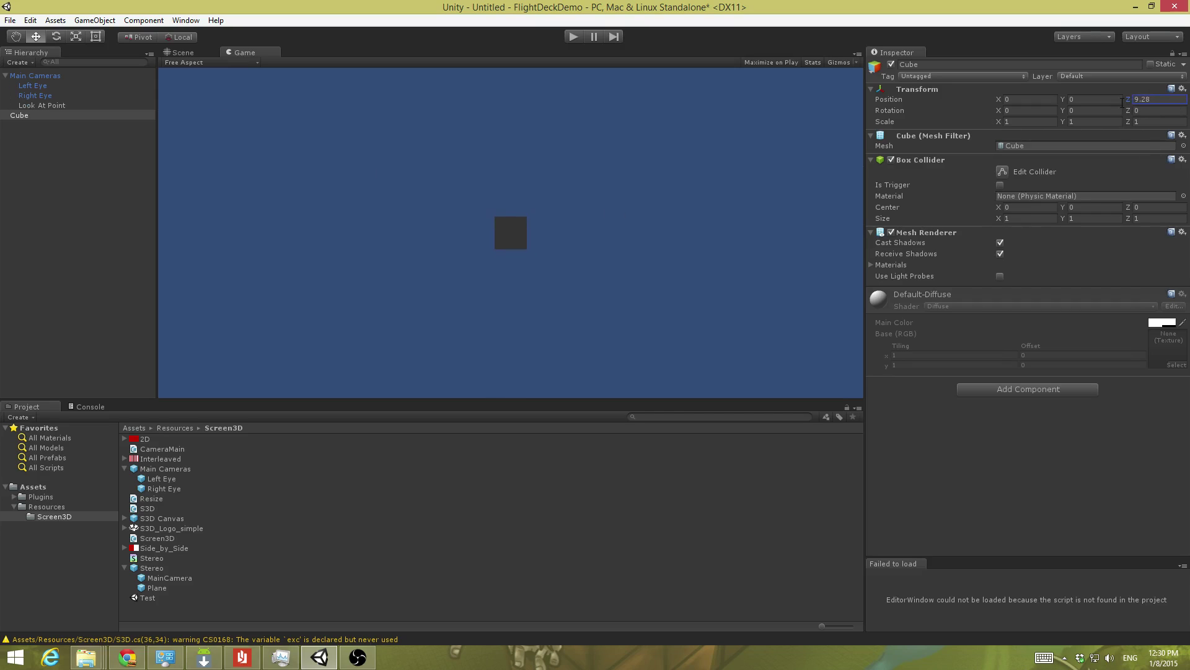
left_click(1065, 100)
mouse_move(1065, 100)
left_mouse_down()
mouse_move(1090, 98)
mouse_move(1079, 99)
left_mouse_up()
left_click(1001, 100)
left_click_drag(1005, 100, 1088, 107)
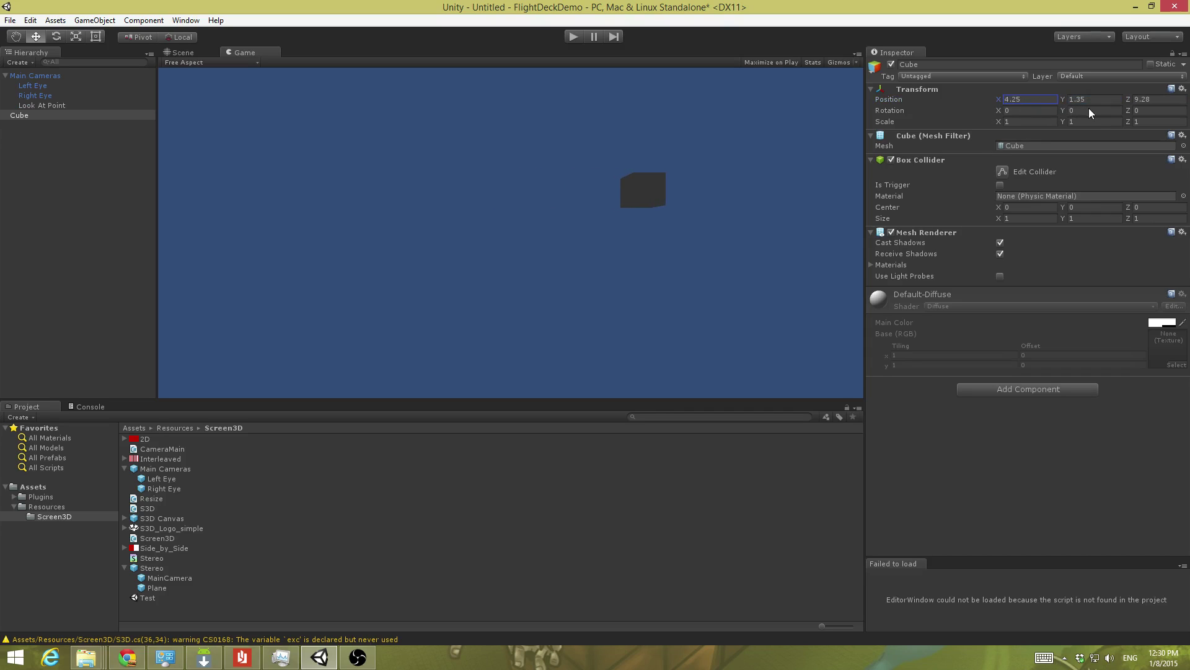
Add a Directional Light to the scene from the GameObject menu.
left_click(94, 19)
mouse_move(92, 93)
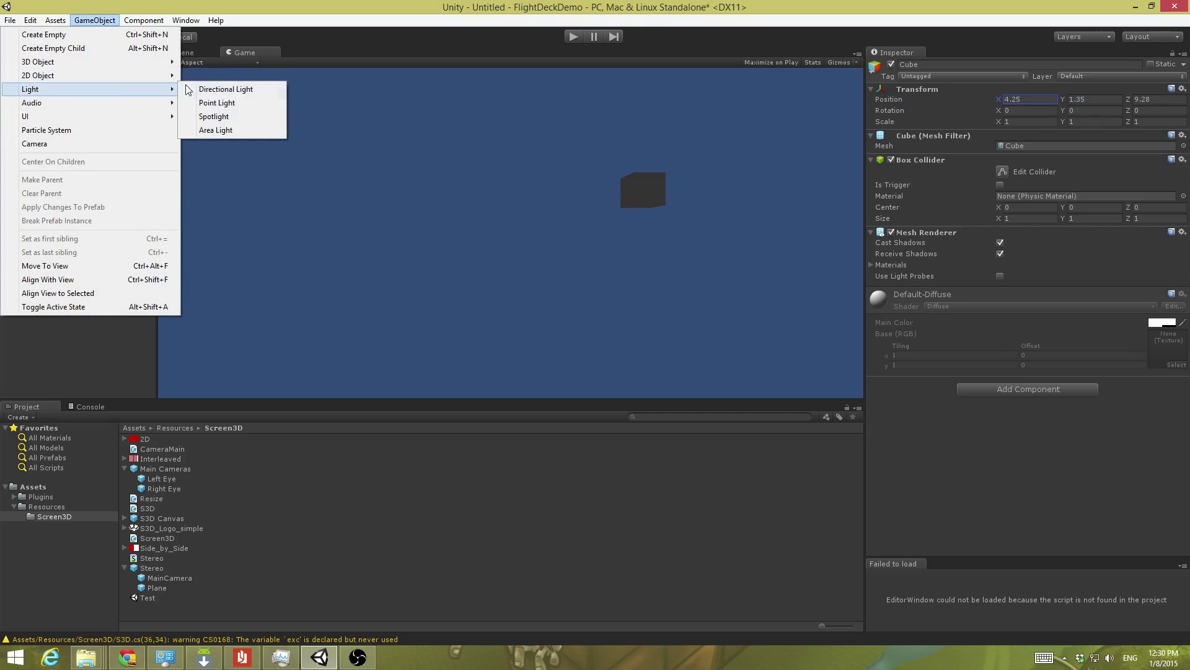
left_click(223, 90)
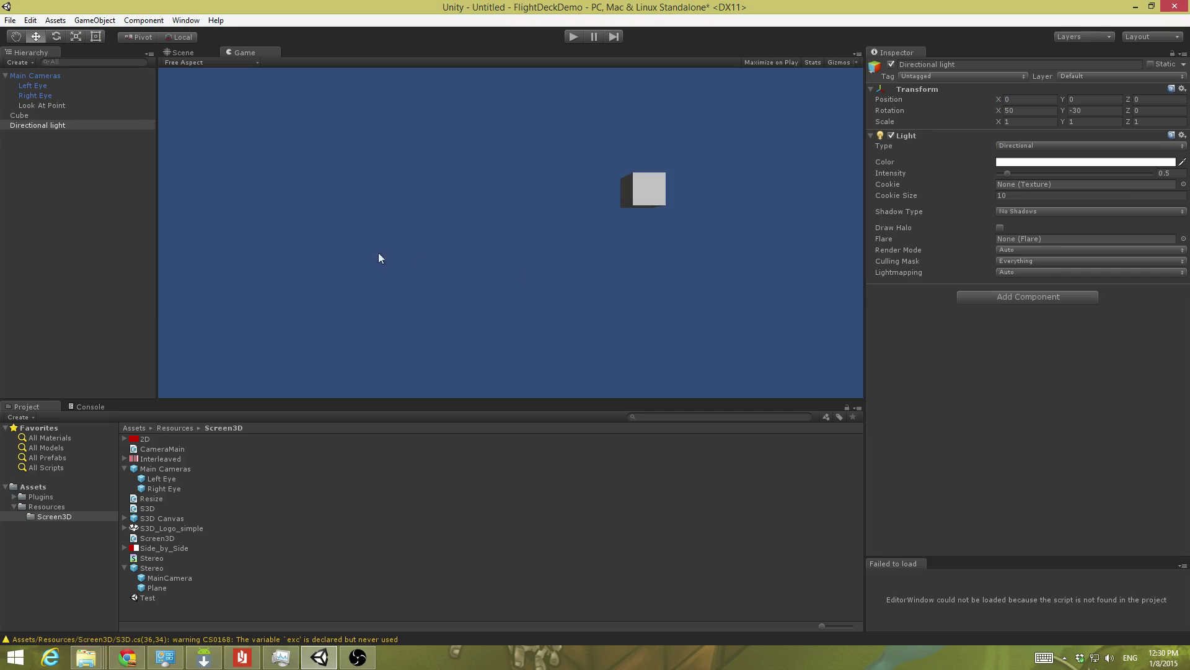
Add a new Cube from the Hierarchy and position it at X -3.87, Y -1.21, Z 5.15.
left_click(62, 221)
right_click(62, 221)
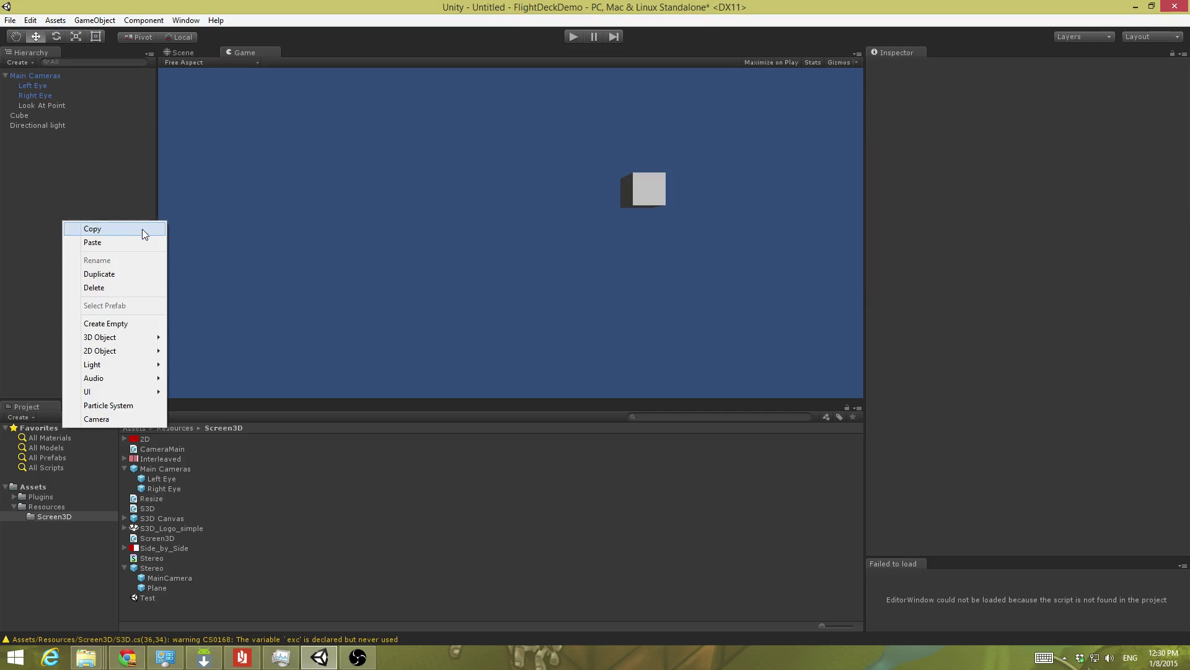
mouse_move(140, 340)
left_click(186, 337)
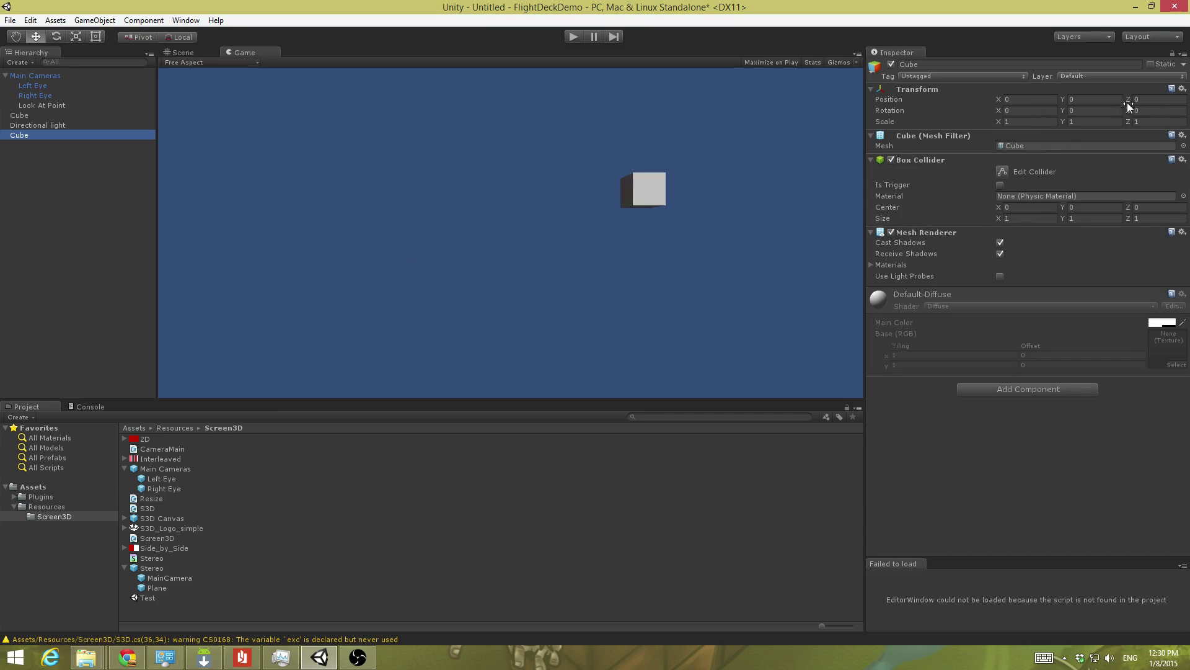
left_click_drag(1127, 102, 51, 116)
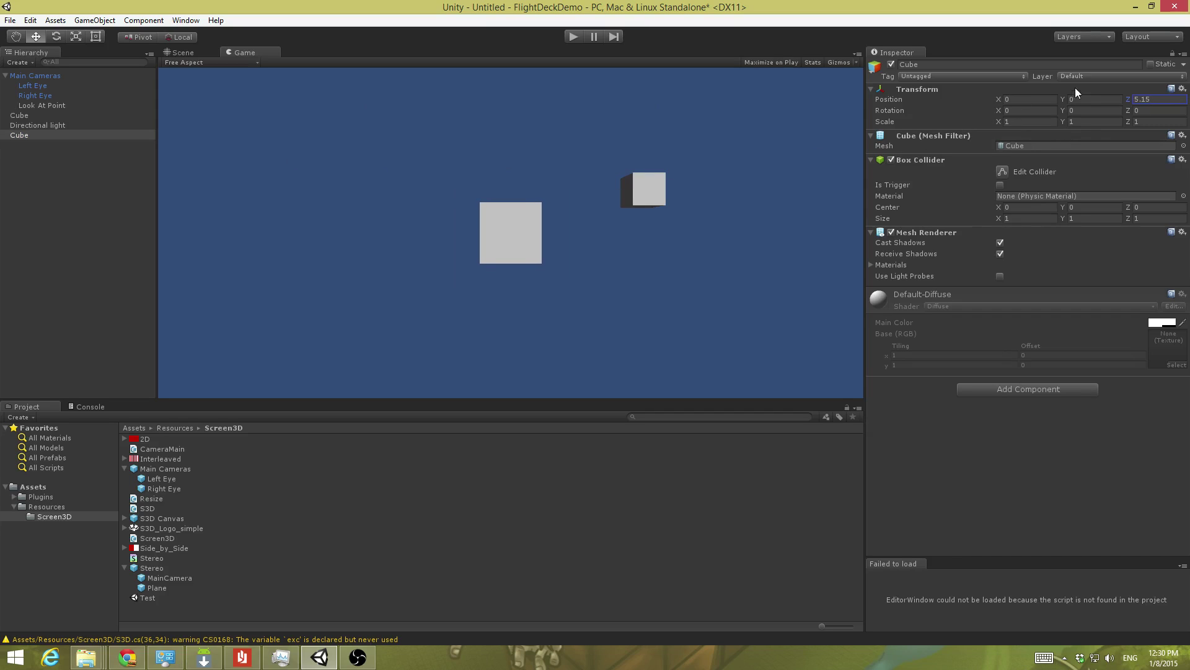
left_click_drag(1064, 99, 917, 101)
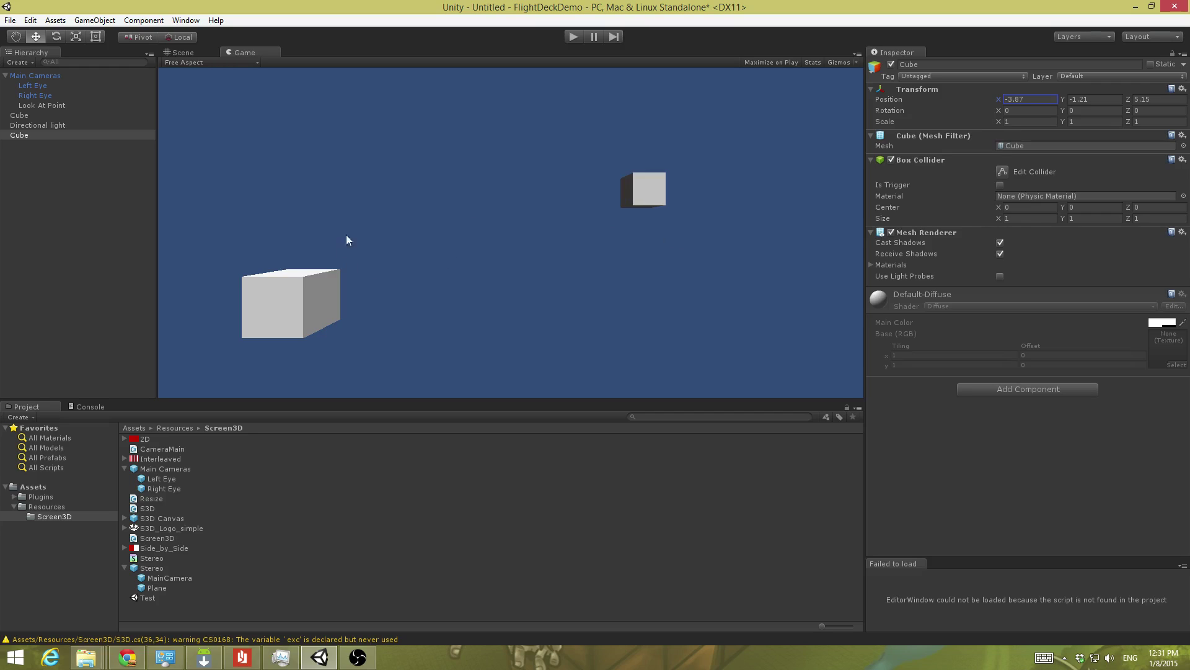
Play the scene and try plain 2D and interleaved stereo in the S3D control panel.
left_click(571, 35)
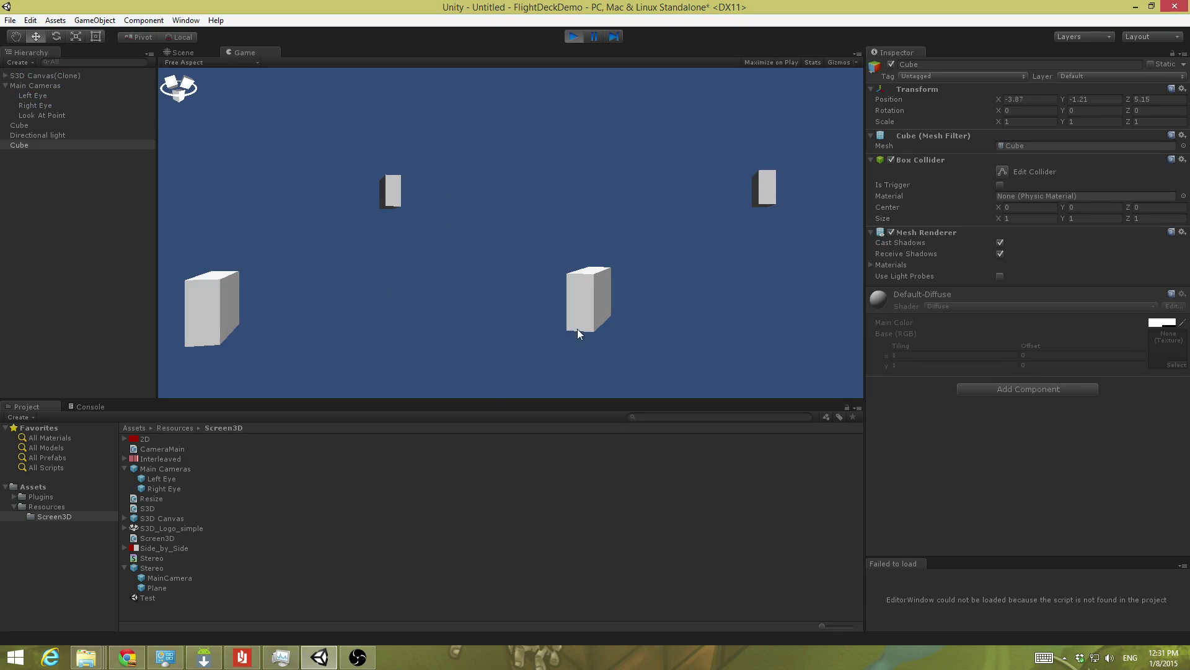
left_click(174, 90)
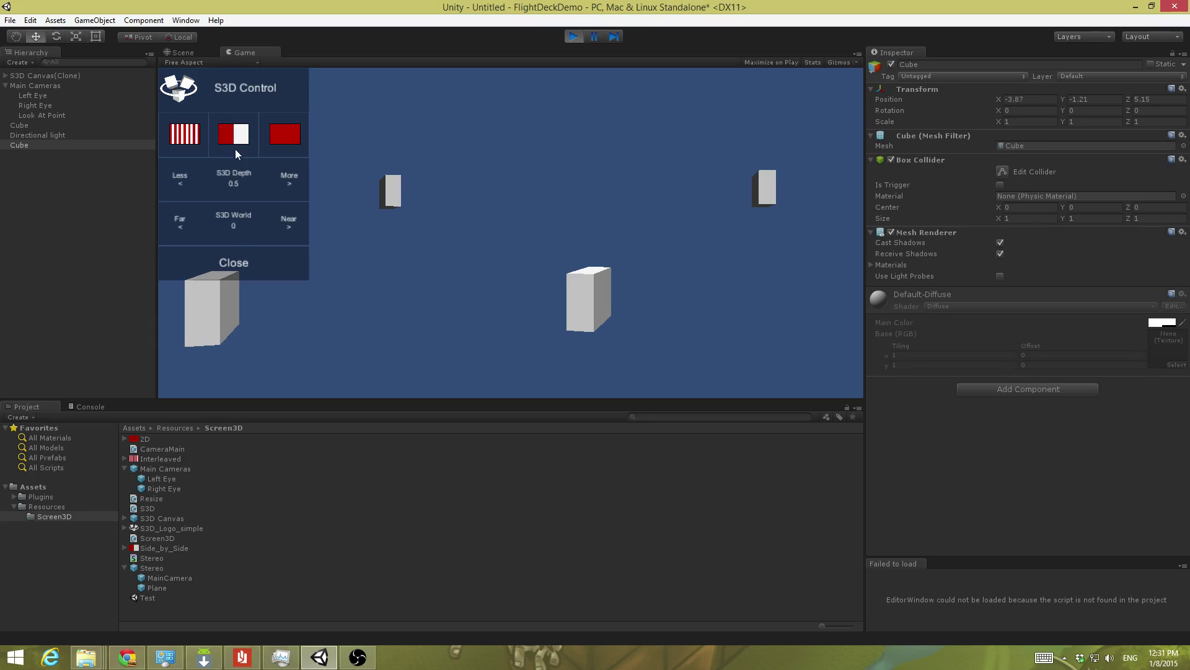
left_click(285, 141)
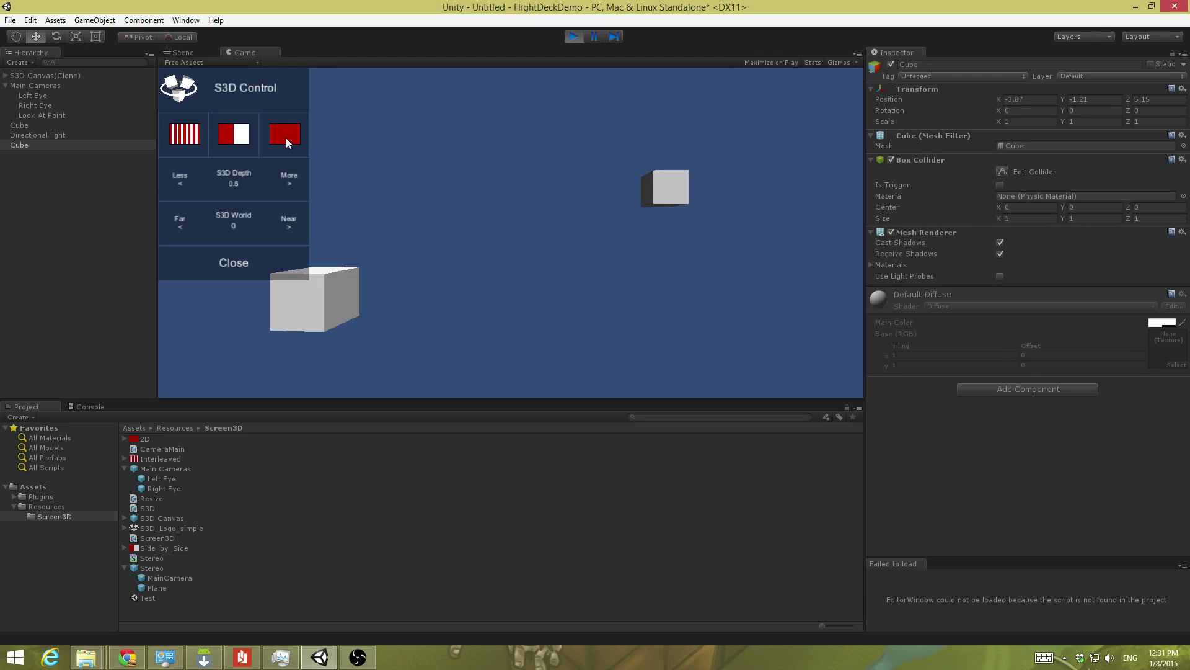
left_click(182, 135)
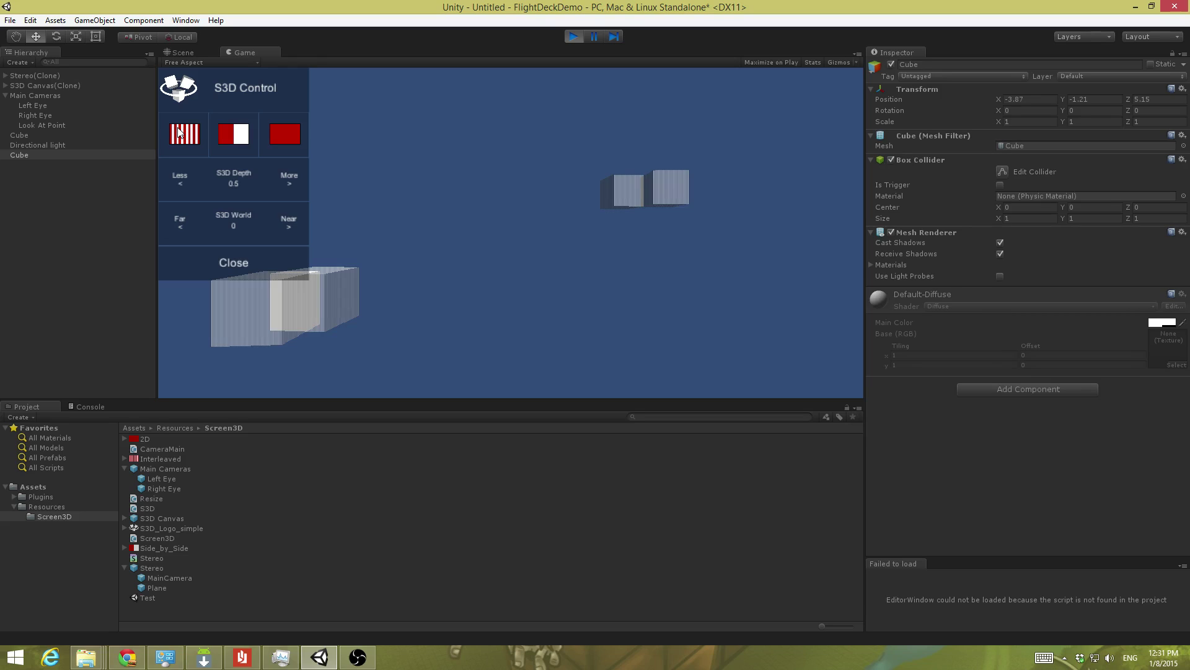
left_click(240, 264)
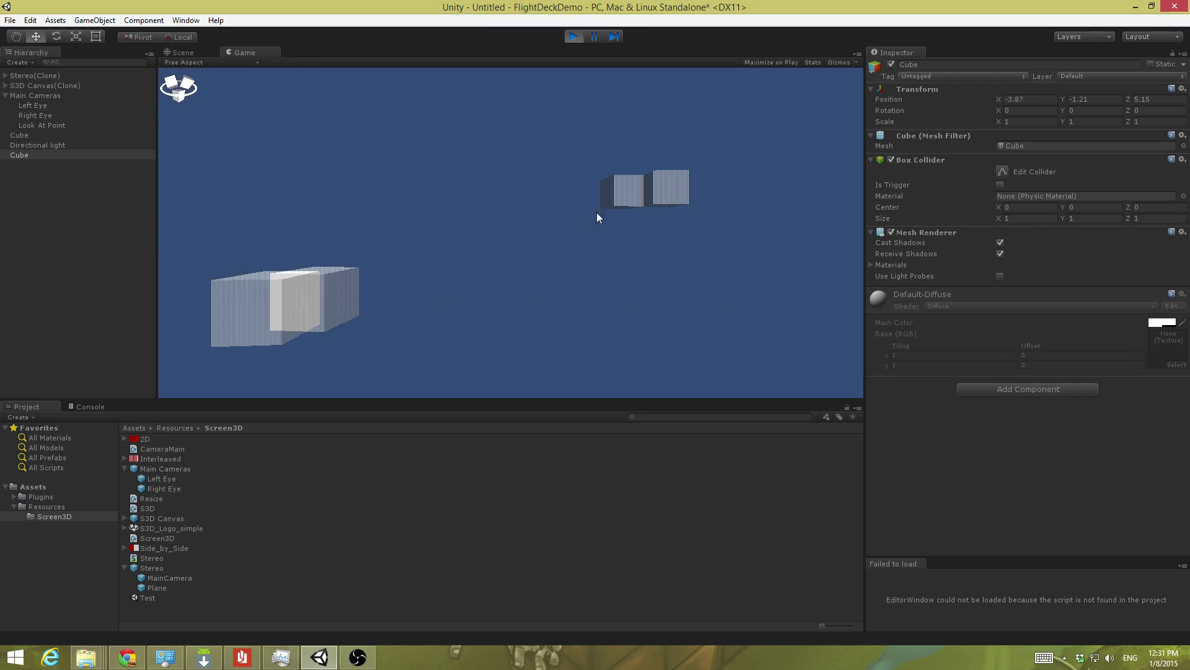
Cycle through side-by-side, 2D and interleaved modes again, finishing on side-by-side stereo.
left_click(195, 90)
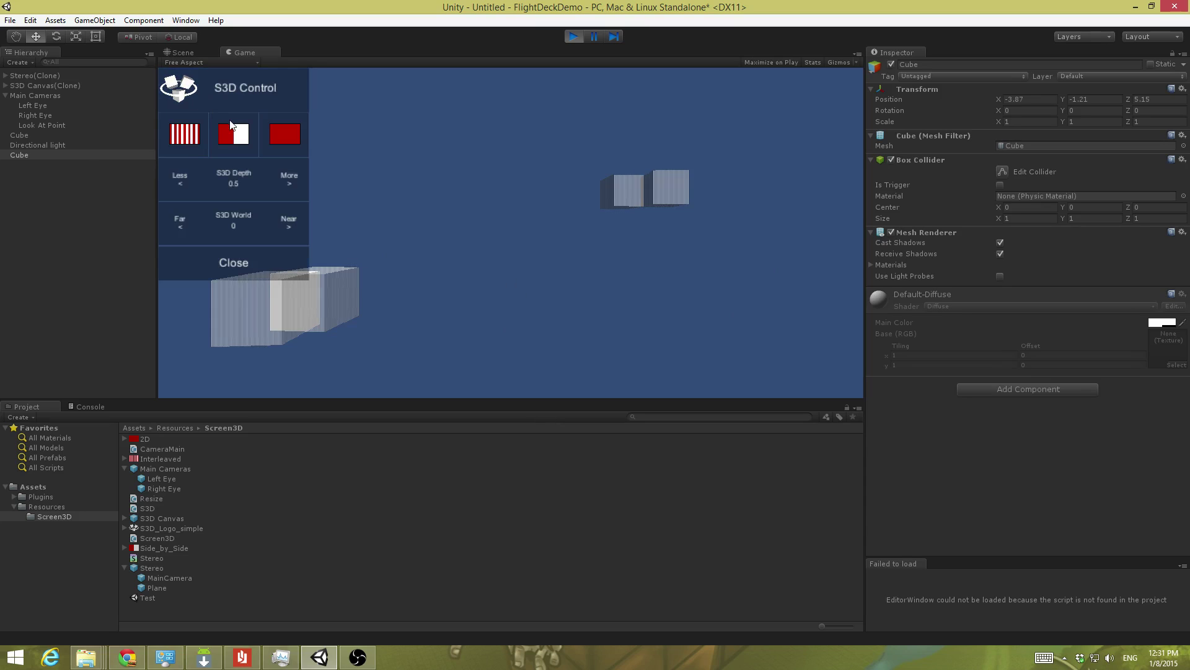
left_click(239, 141)
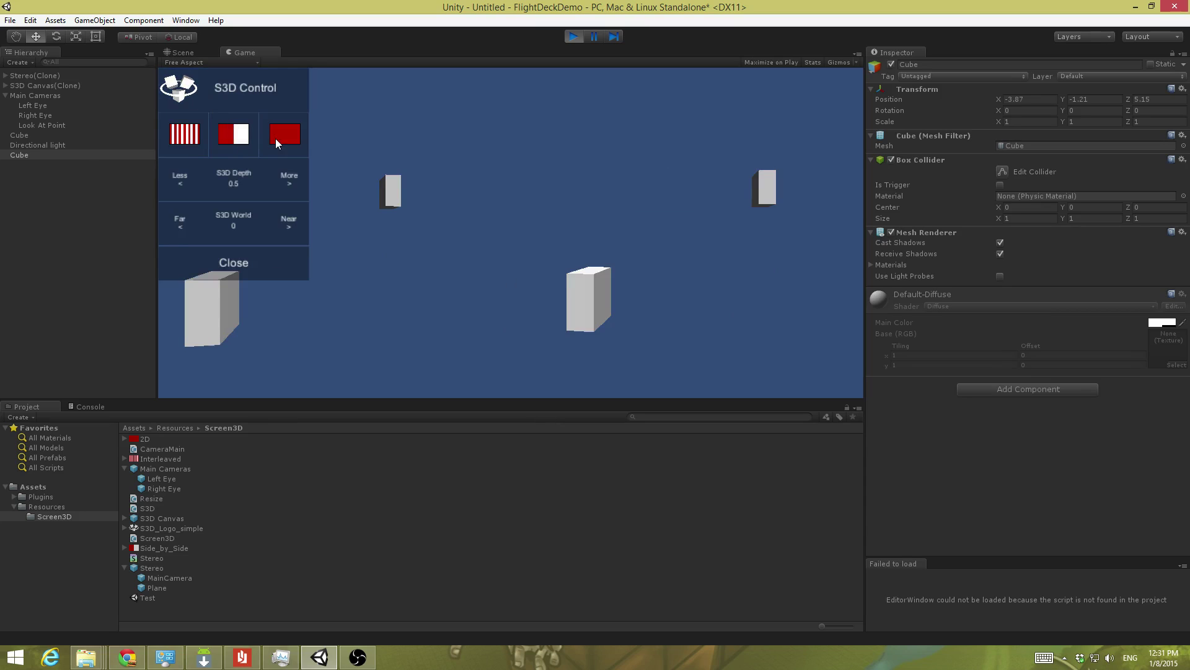
left_click(277, 140)
left_click(235, 140)
left_click(185, 137)
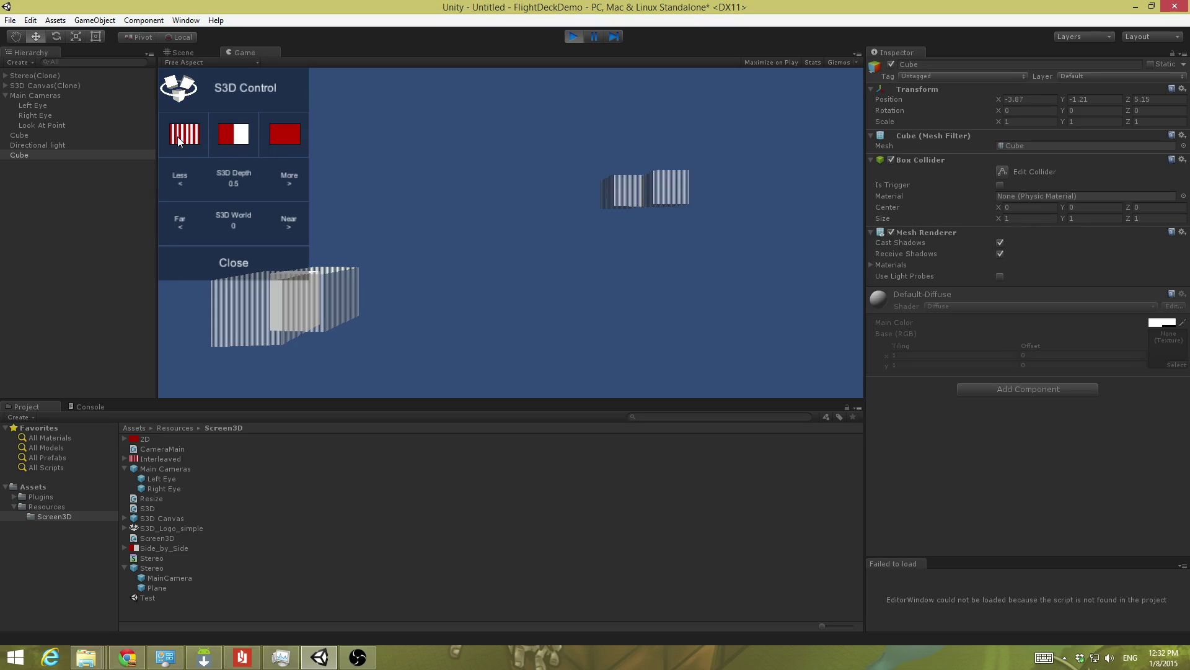
left_click(280, 132)
left_click(228, 137)
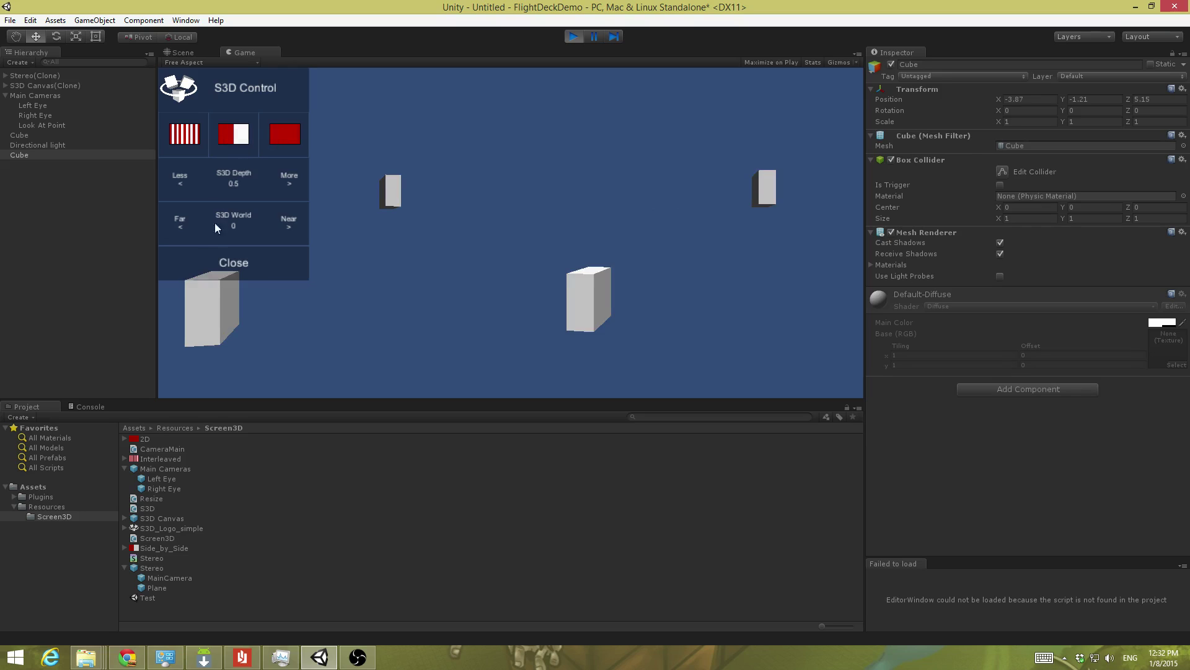
left_click(223, 263)
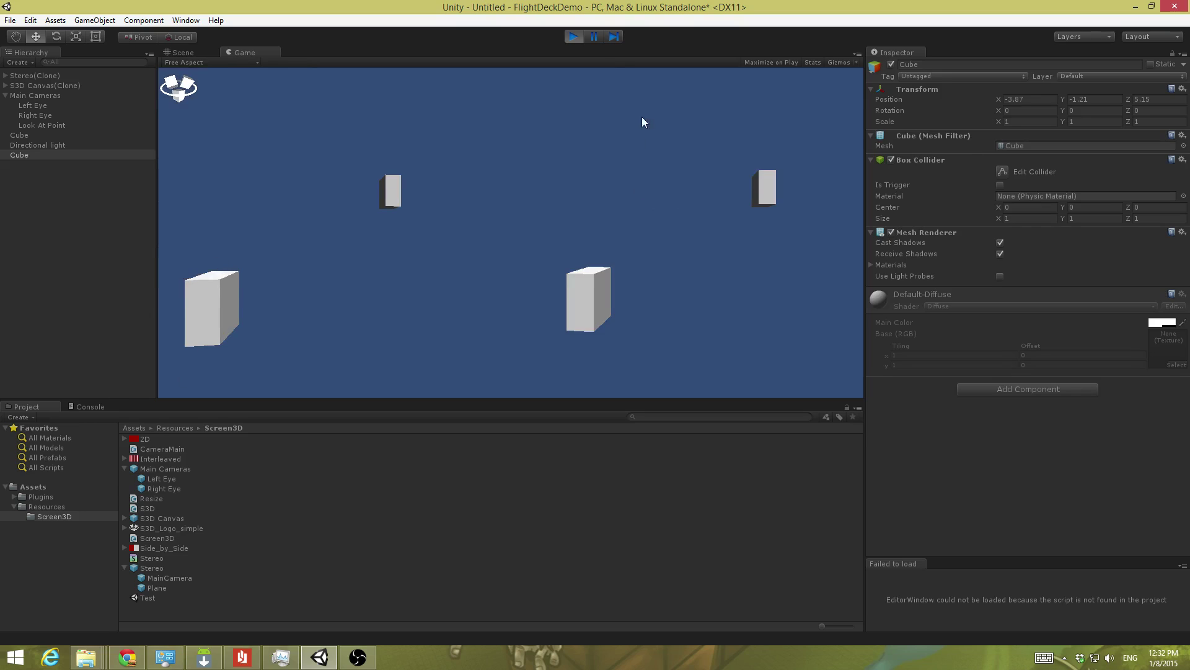
Stop play, enable Interlaced on Main Cameras' Screen 3D script, and test-run the scene.
left_click(574, 37)
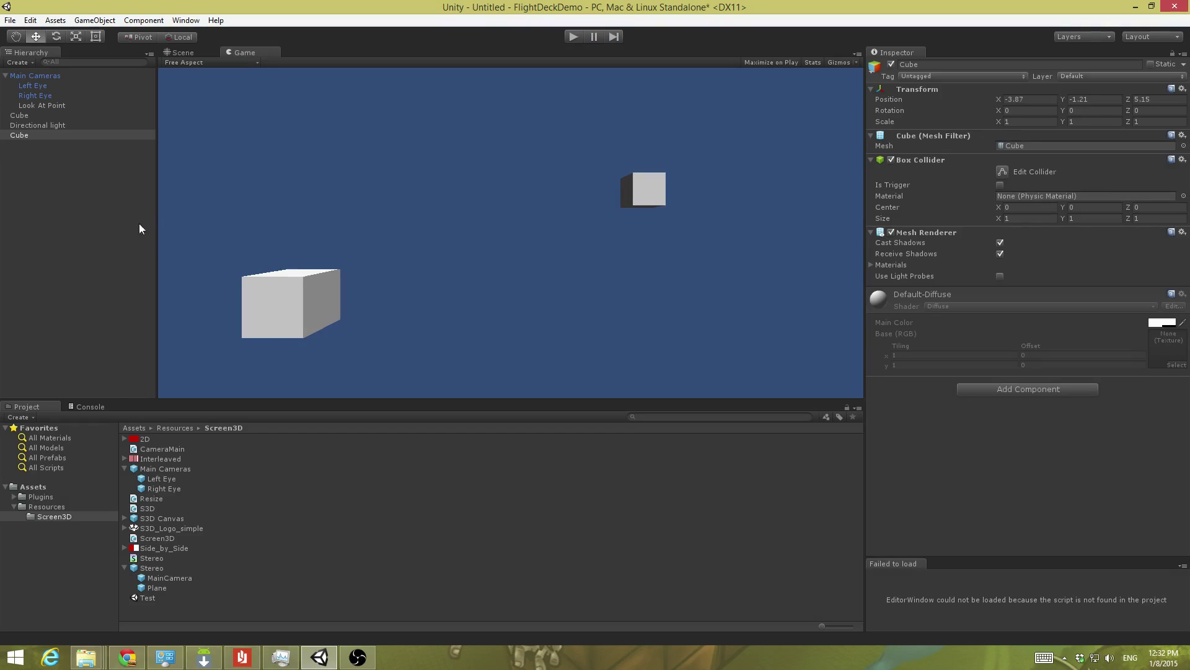
left_click(54, 76)
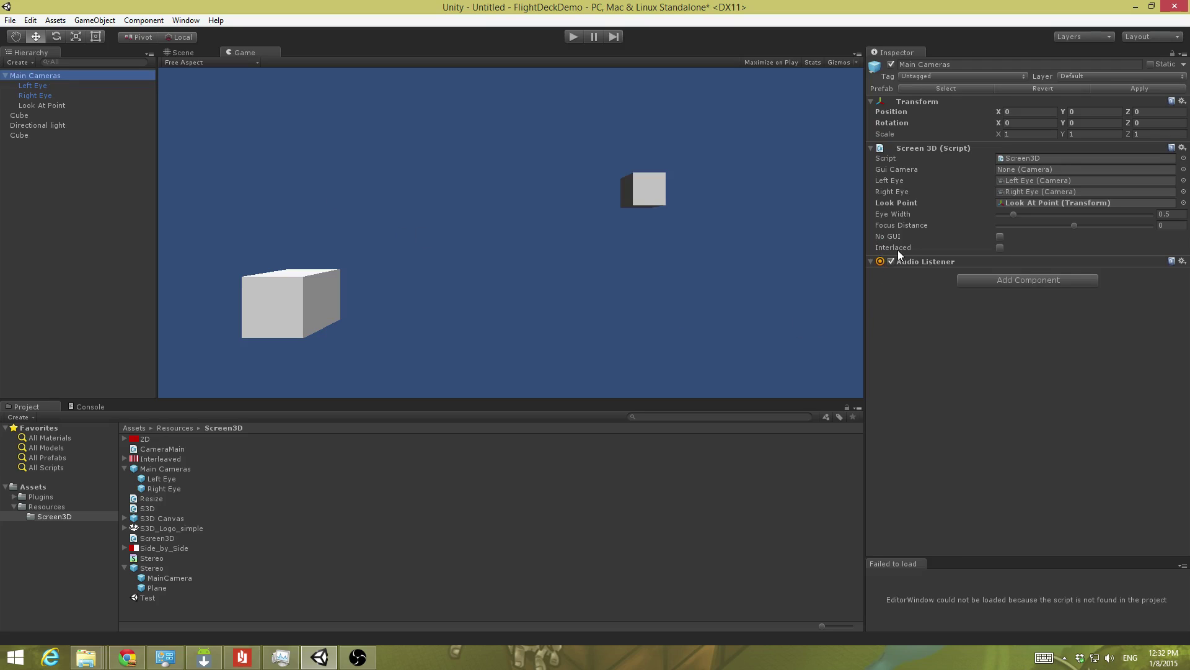
left_click(999, 247)
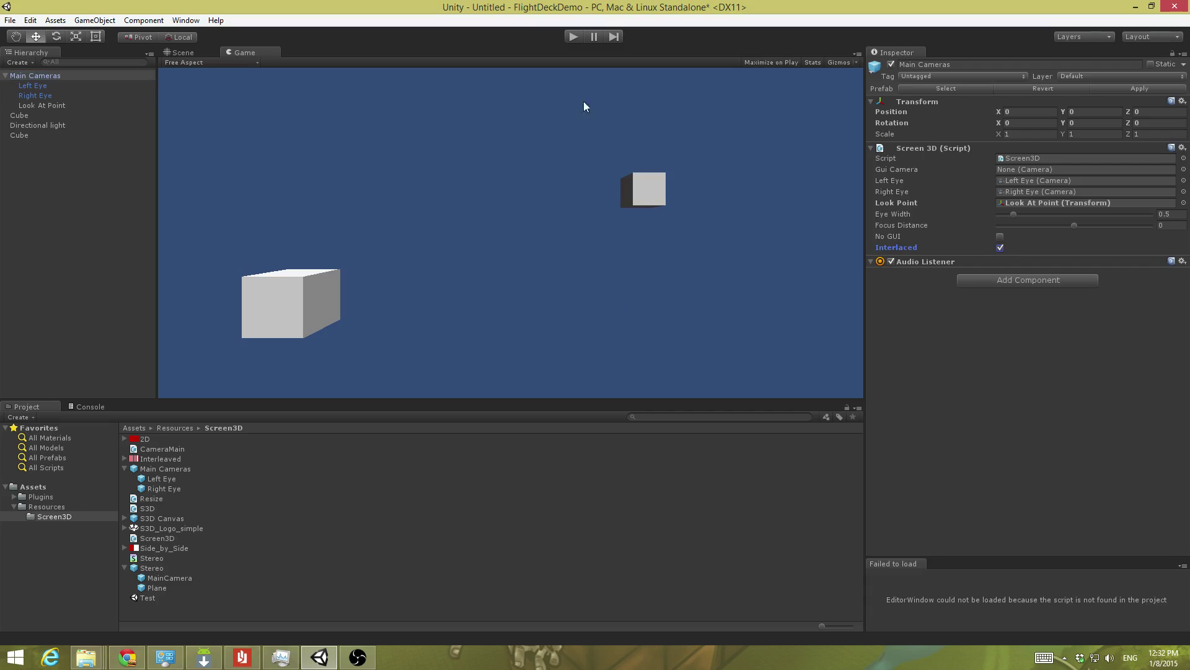
left_click(575, 37)
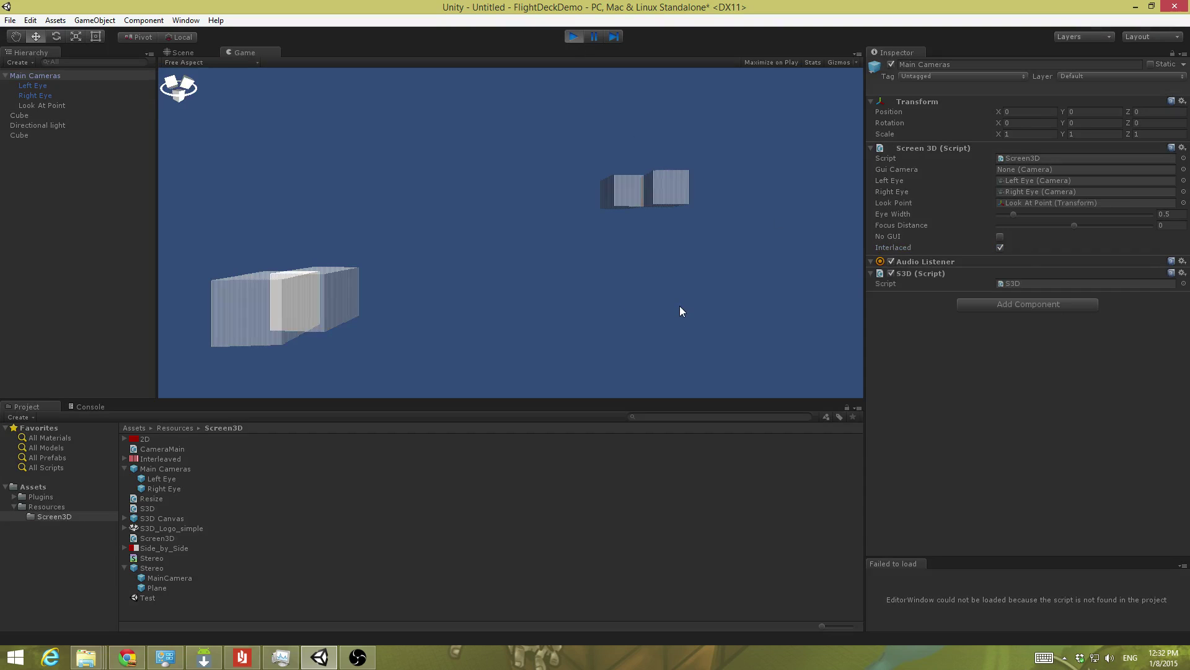
left_click(573, 37)
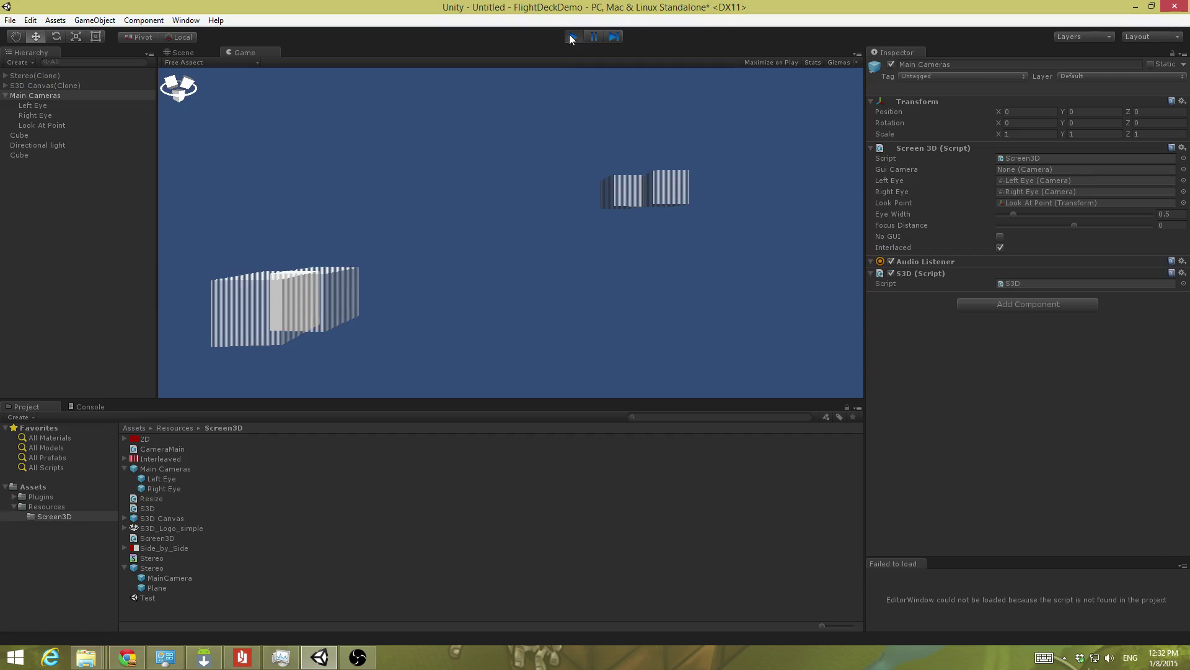
Try running with No GUI enabled, then turn No GUI off while keeping Interlaced on.
left_click(1000, 237)
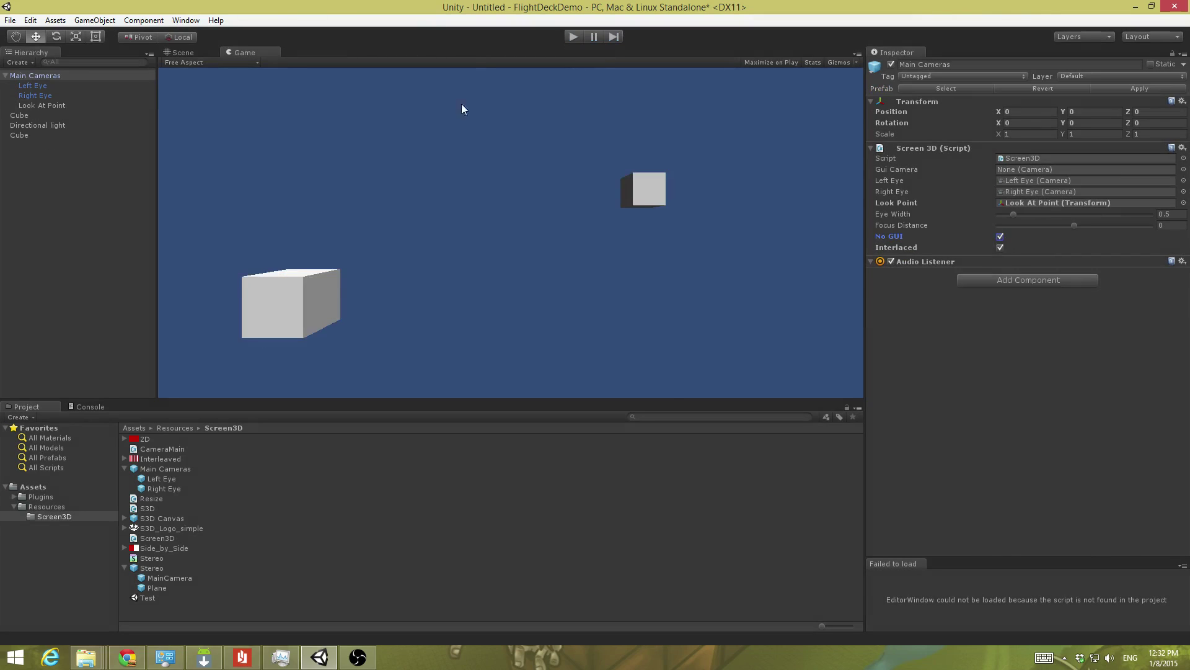
left_click(567, 37)
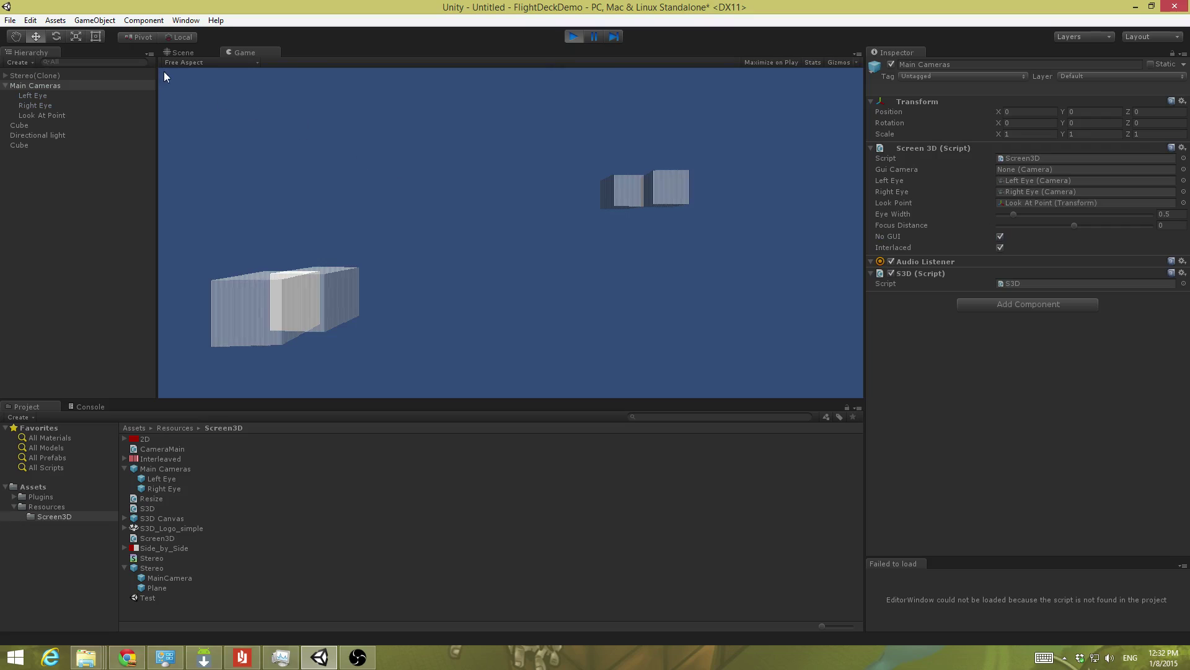
left_click(1001, 236)
left_click(1000, 247)
left_click(574, 36)
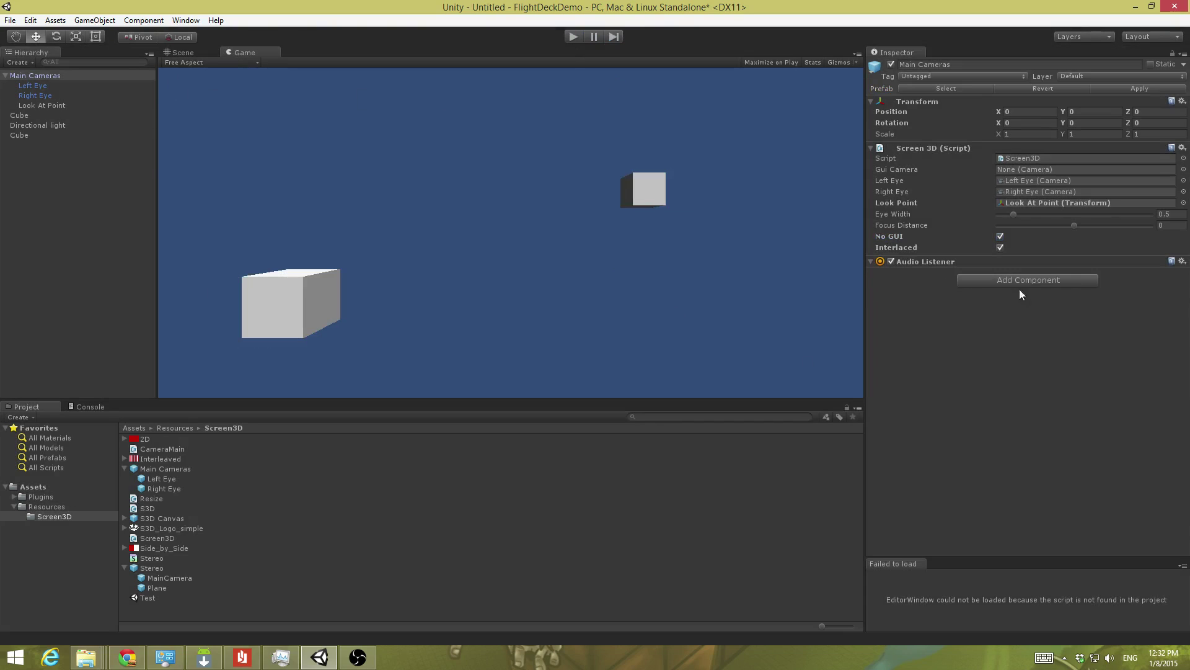
Run the scene with interlaced output, check the S3D control panel, then stop play.
left_click(572, 37)
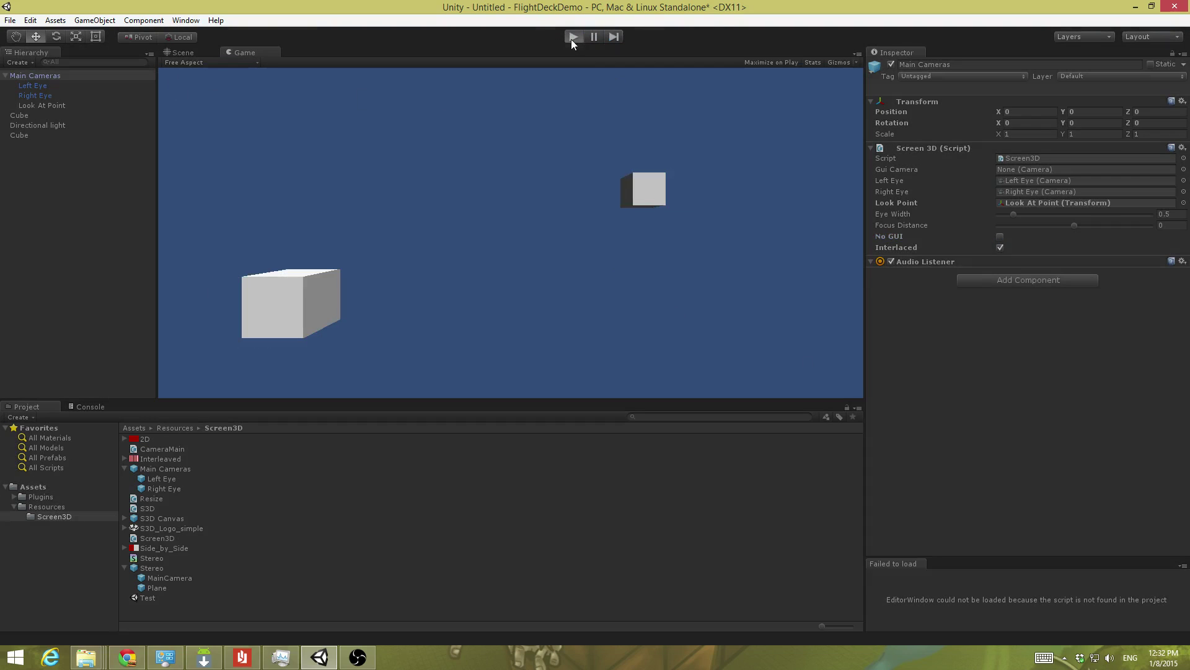
left_click(179, 90)
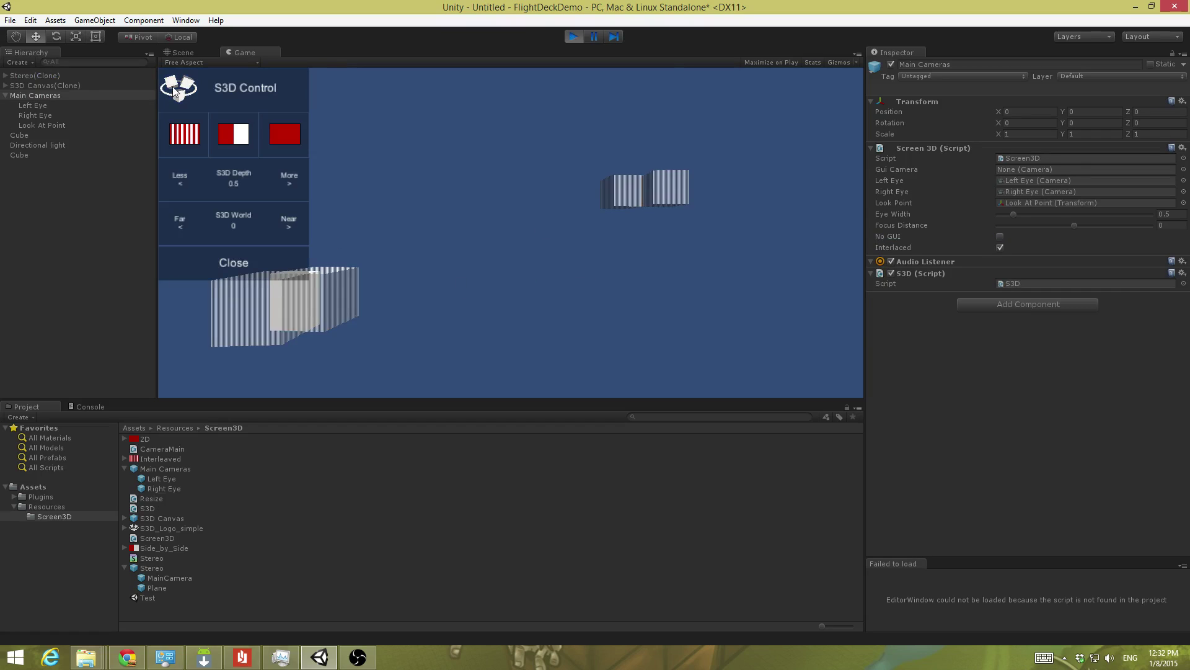
left_click(240, 264)
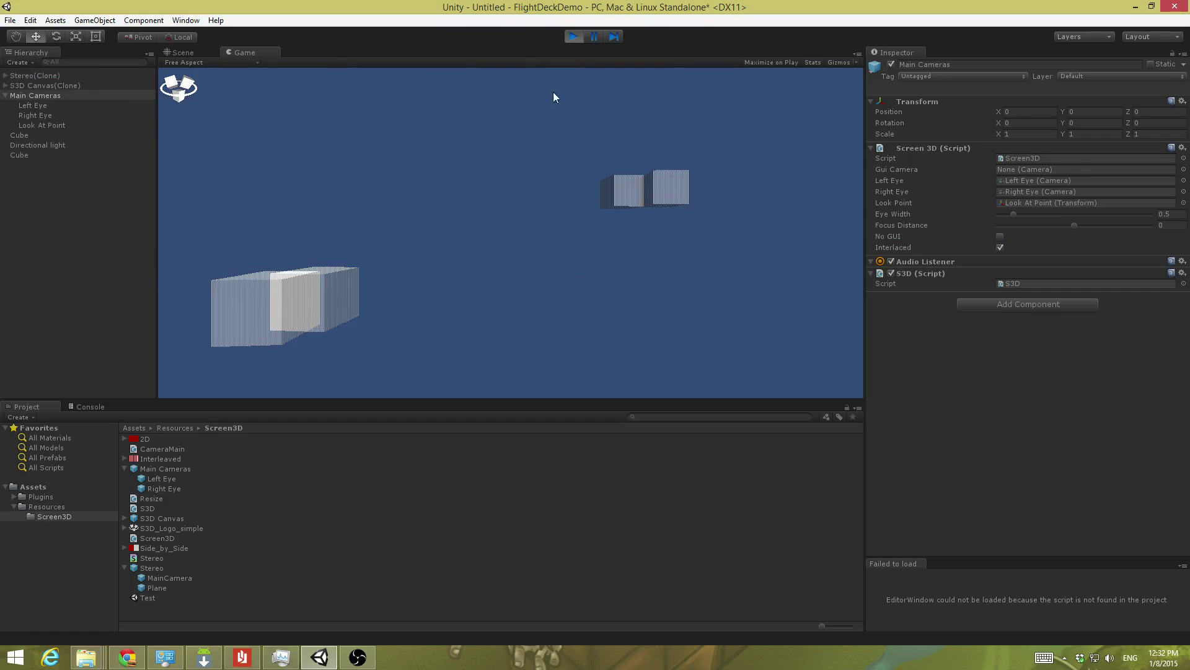
left_click(572, 37)
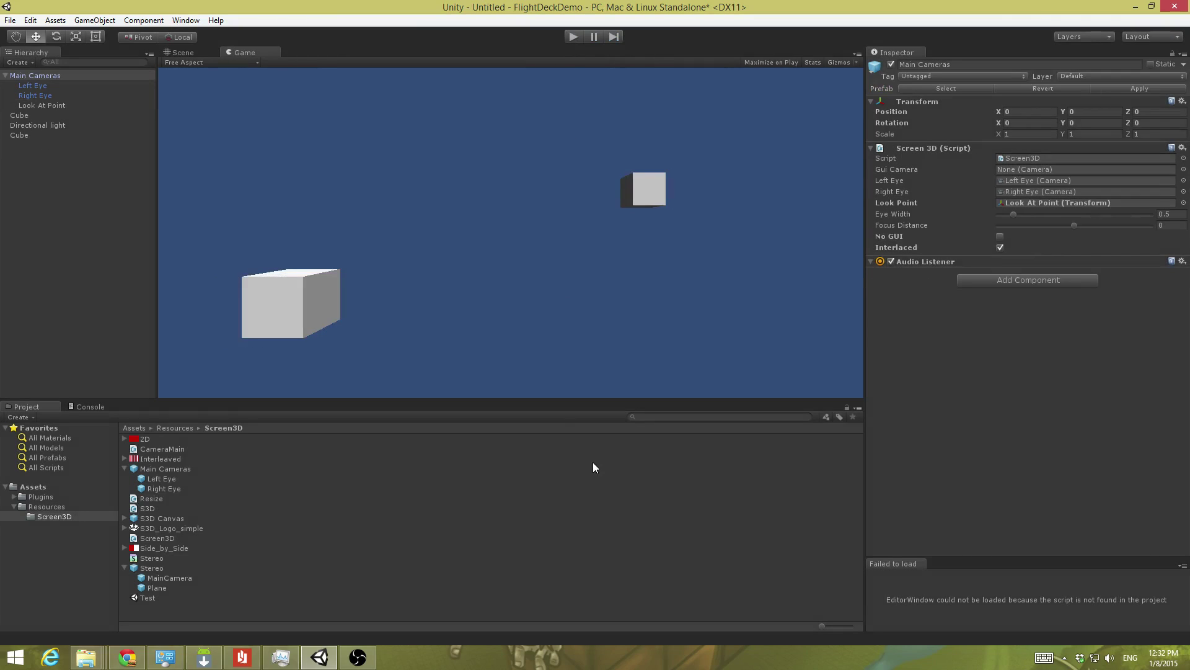